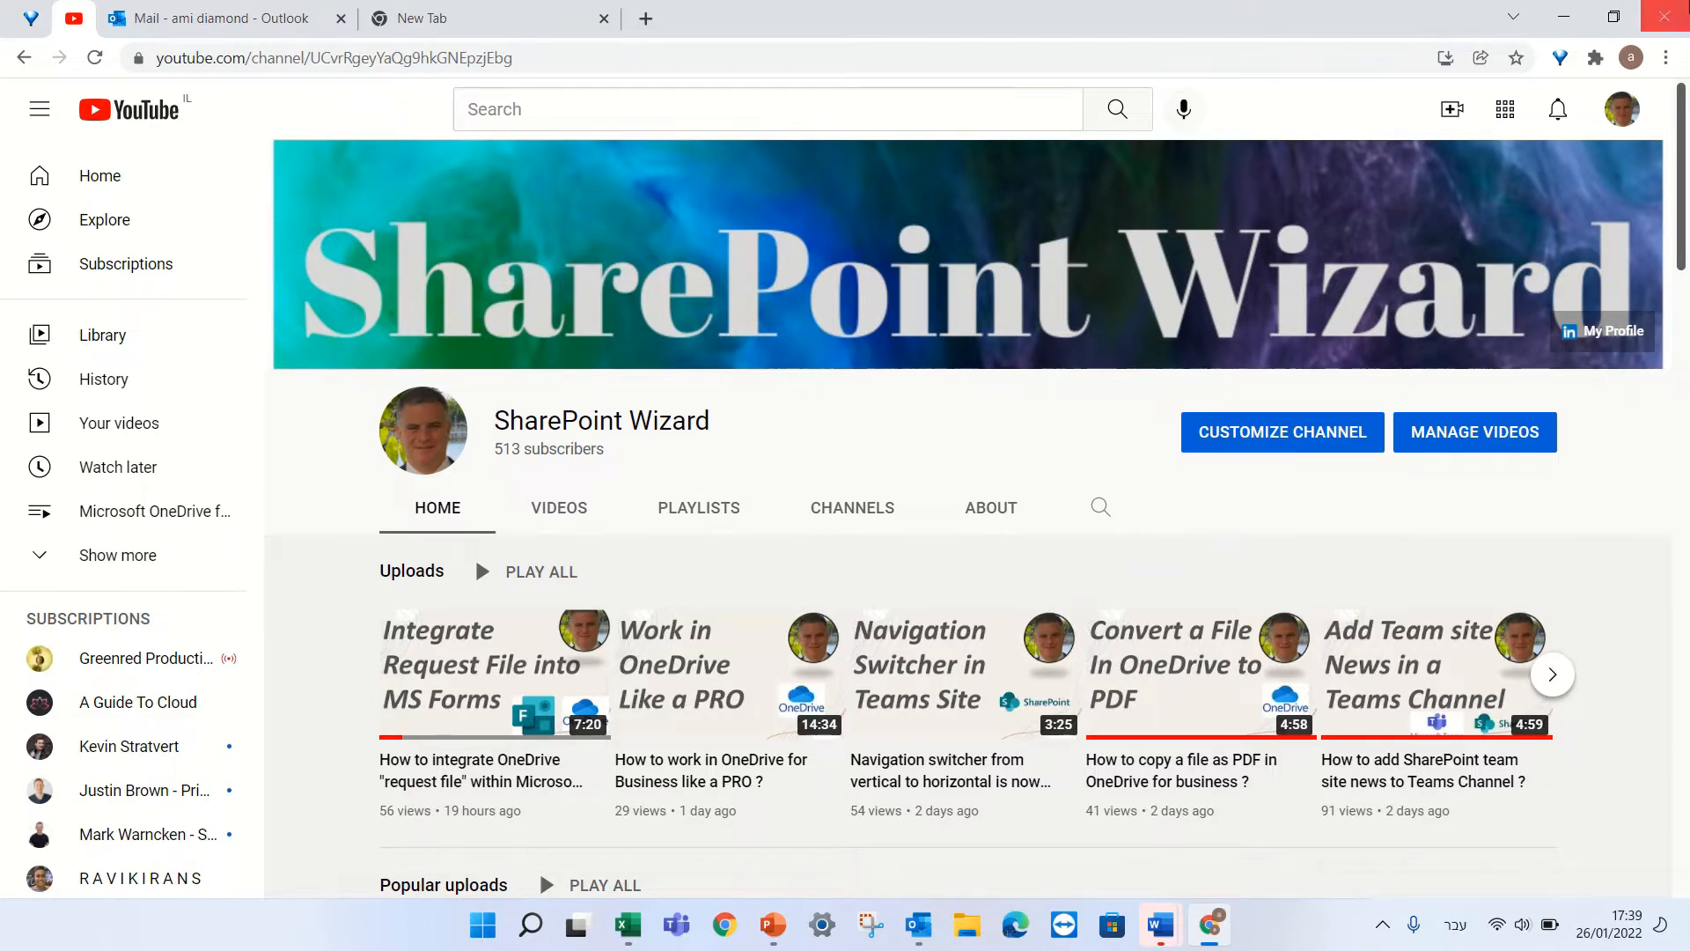
Step: Switch to the Dear.docx letter in Word and examine where the recipient details and bonus amount are missing
{"action": "left_click", "coordinate": [1563, 13]}
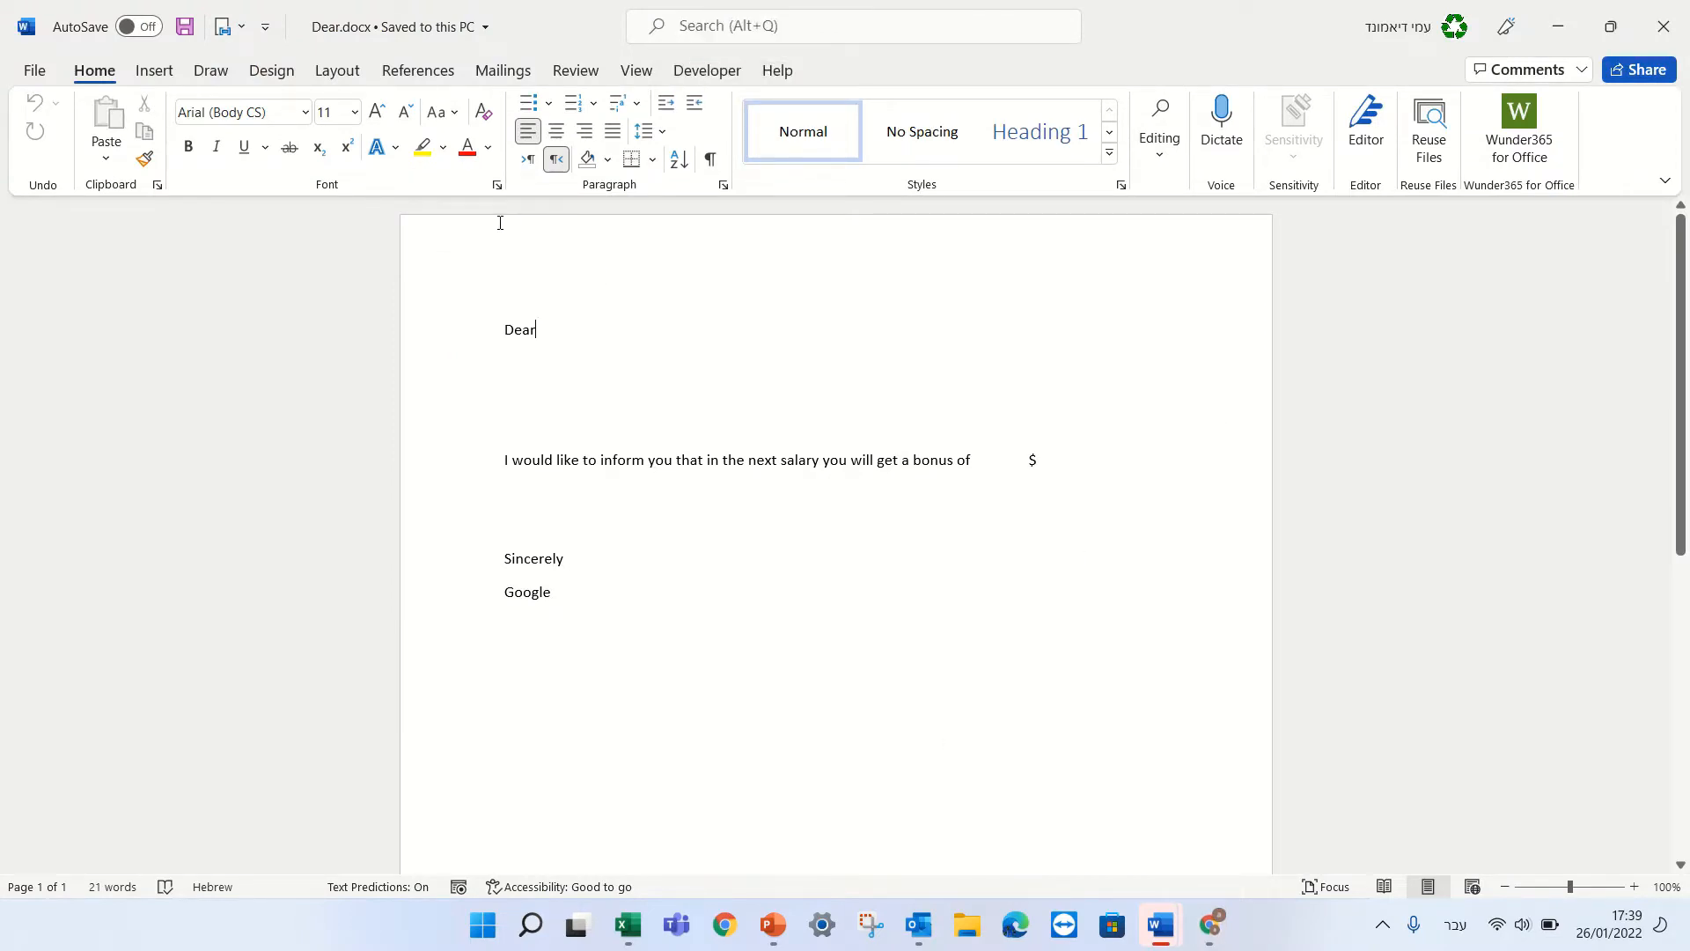
{"action": "left_click", "coordinate": [529, 360]}
{"action": "double_click", "coordinate": [562, 329]}
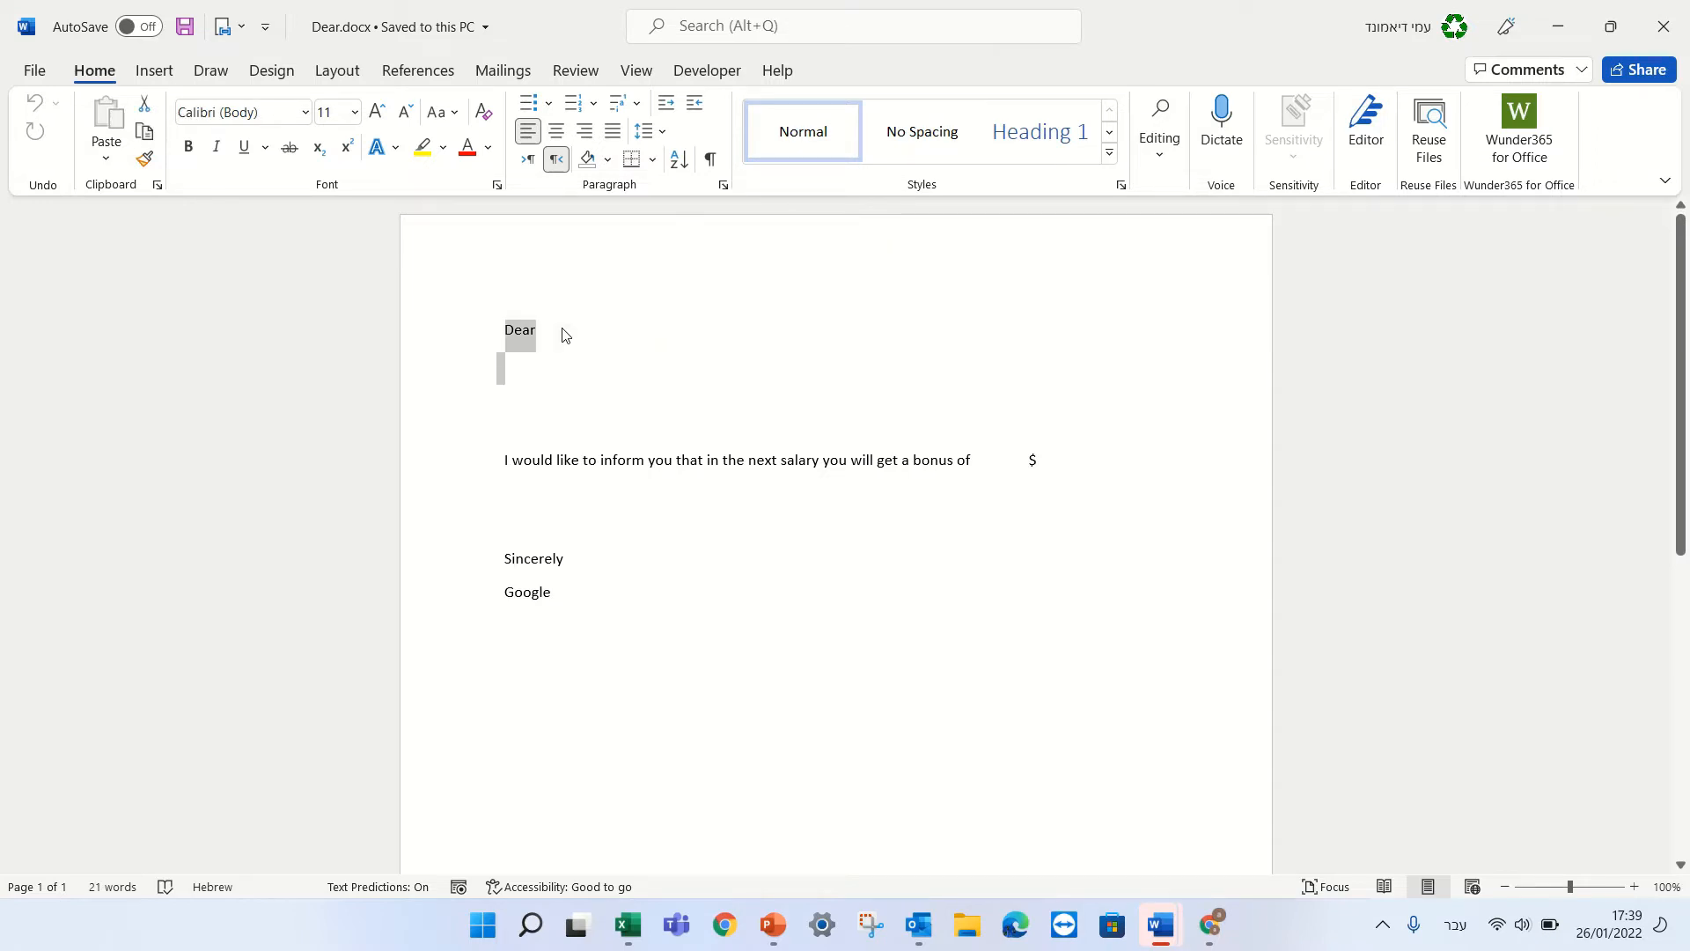
{"action": "left_click", "coordinate": [512, 374]}
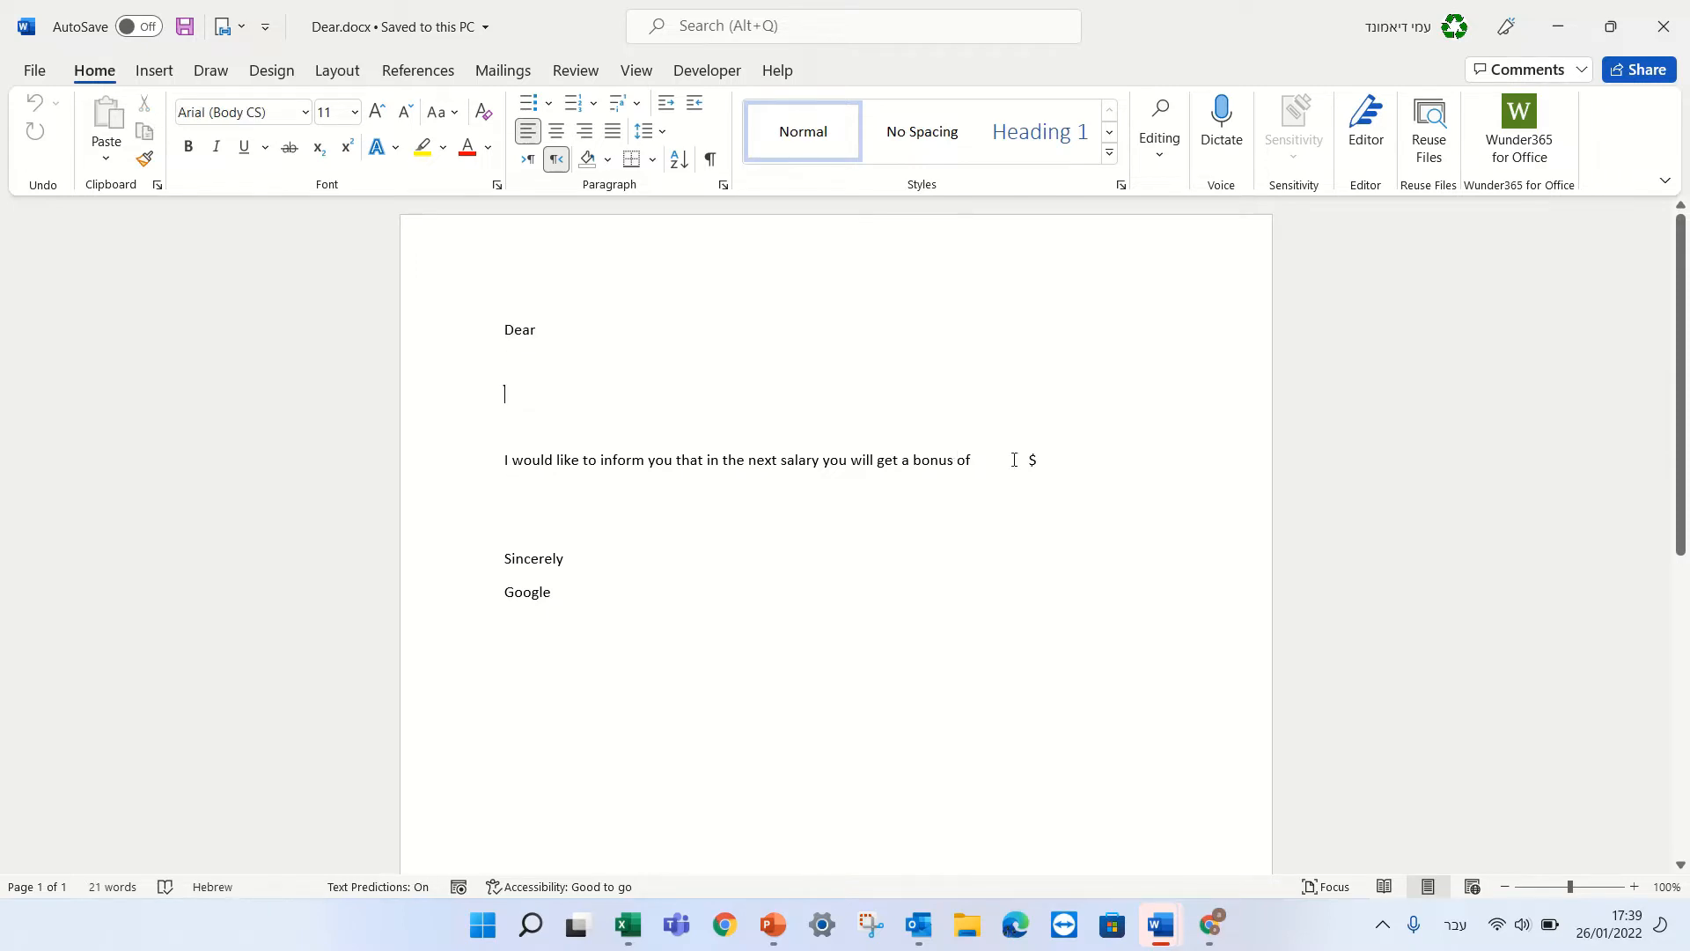
{"action": "key", "text": "alt+shift"}
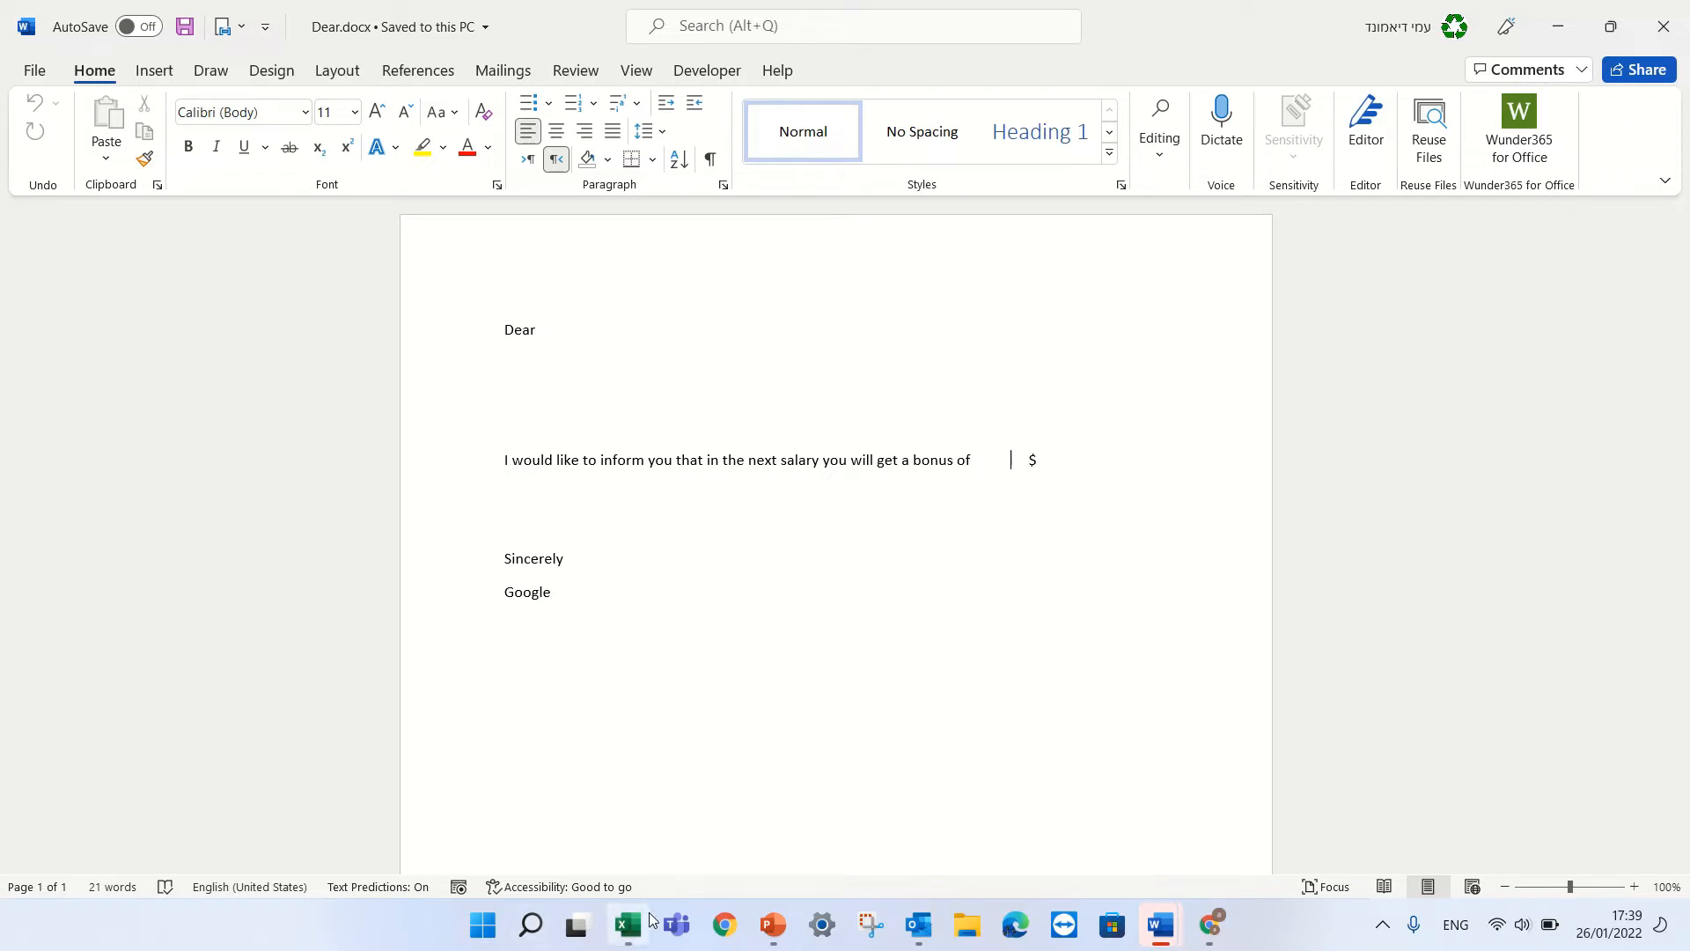
Step: Switch to the contact.xlsx workbook in Excel, review its contact columns with the Email column fitted, and close it without saving
{"action": "left_click", "coordinate": [634, 934]}
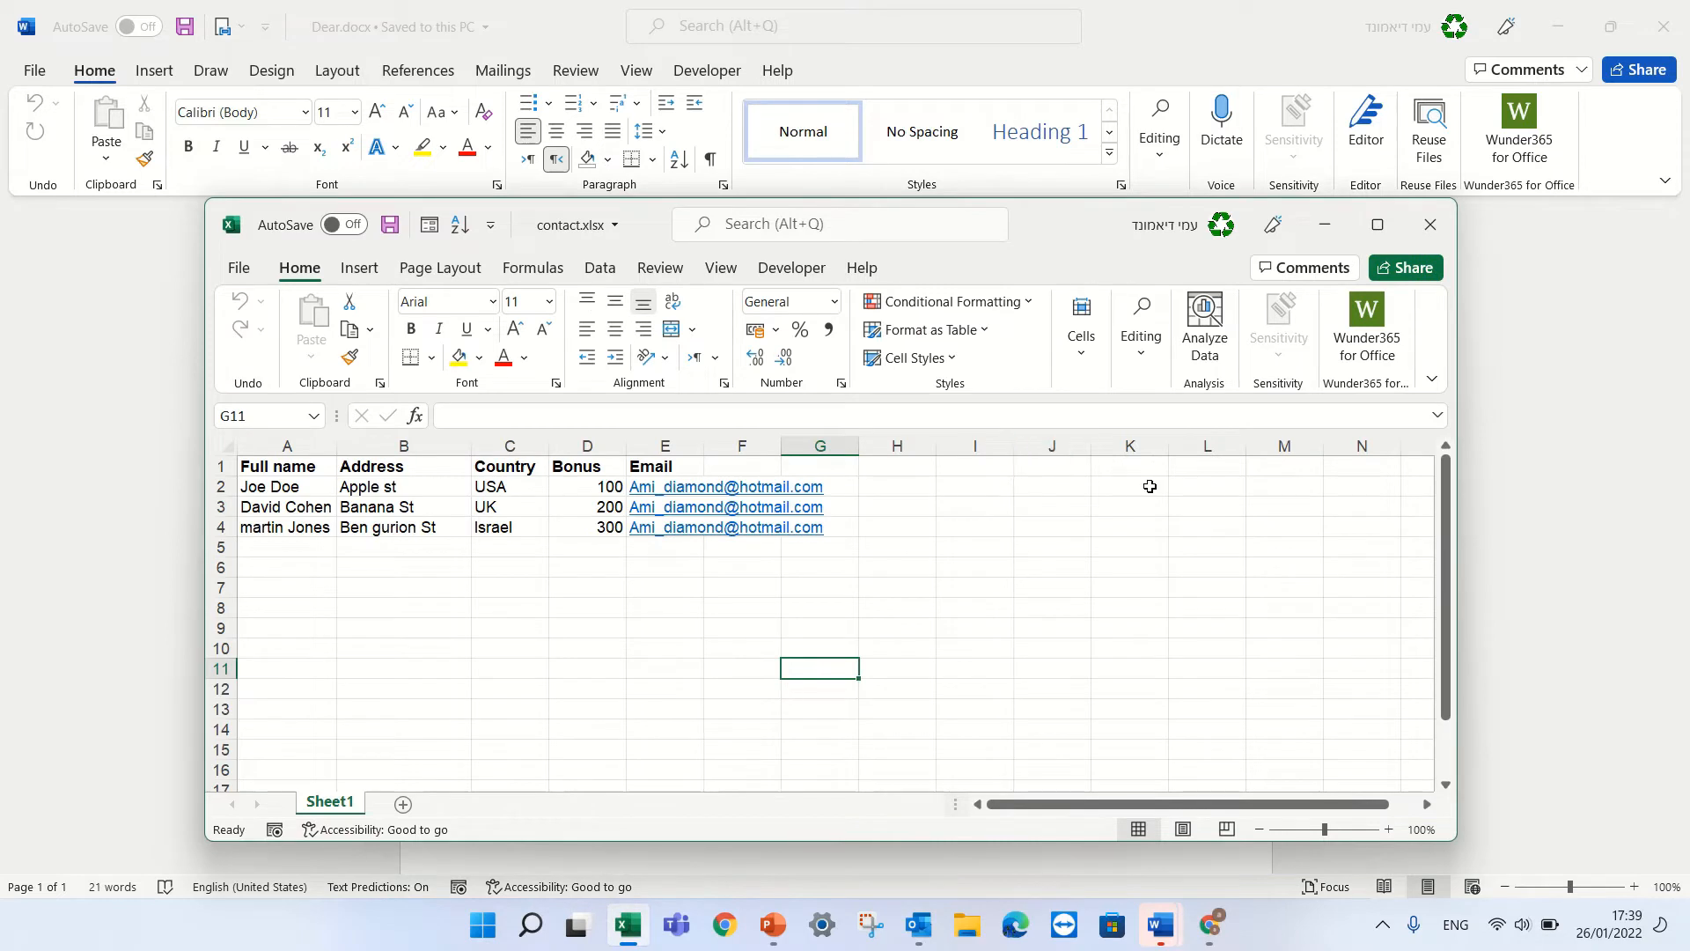
{"action": "double_click", "coordinate": [704, 446]}
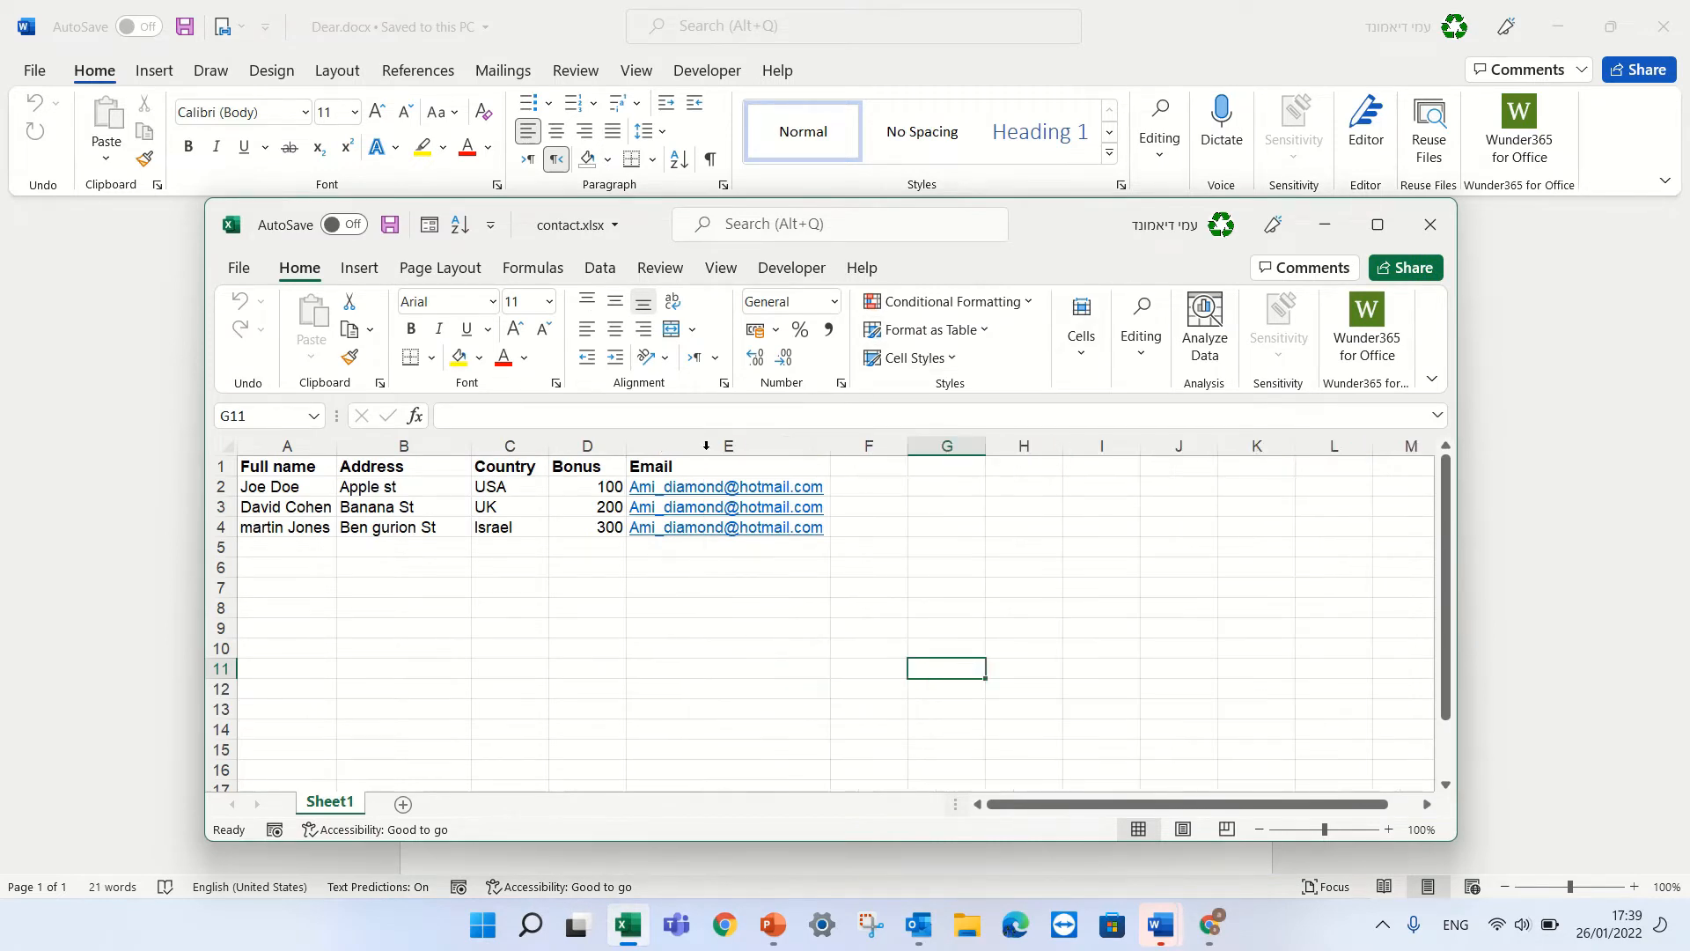
{"action": "left_click", "coordinate": [704, 446]}
{"action": "left_click", "coordinate": [334, 585]}
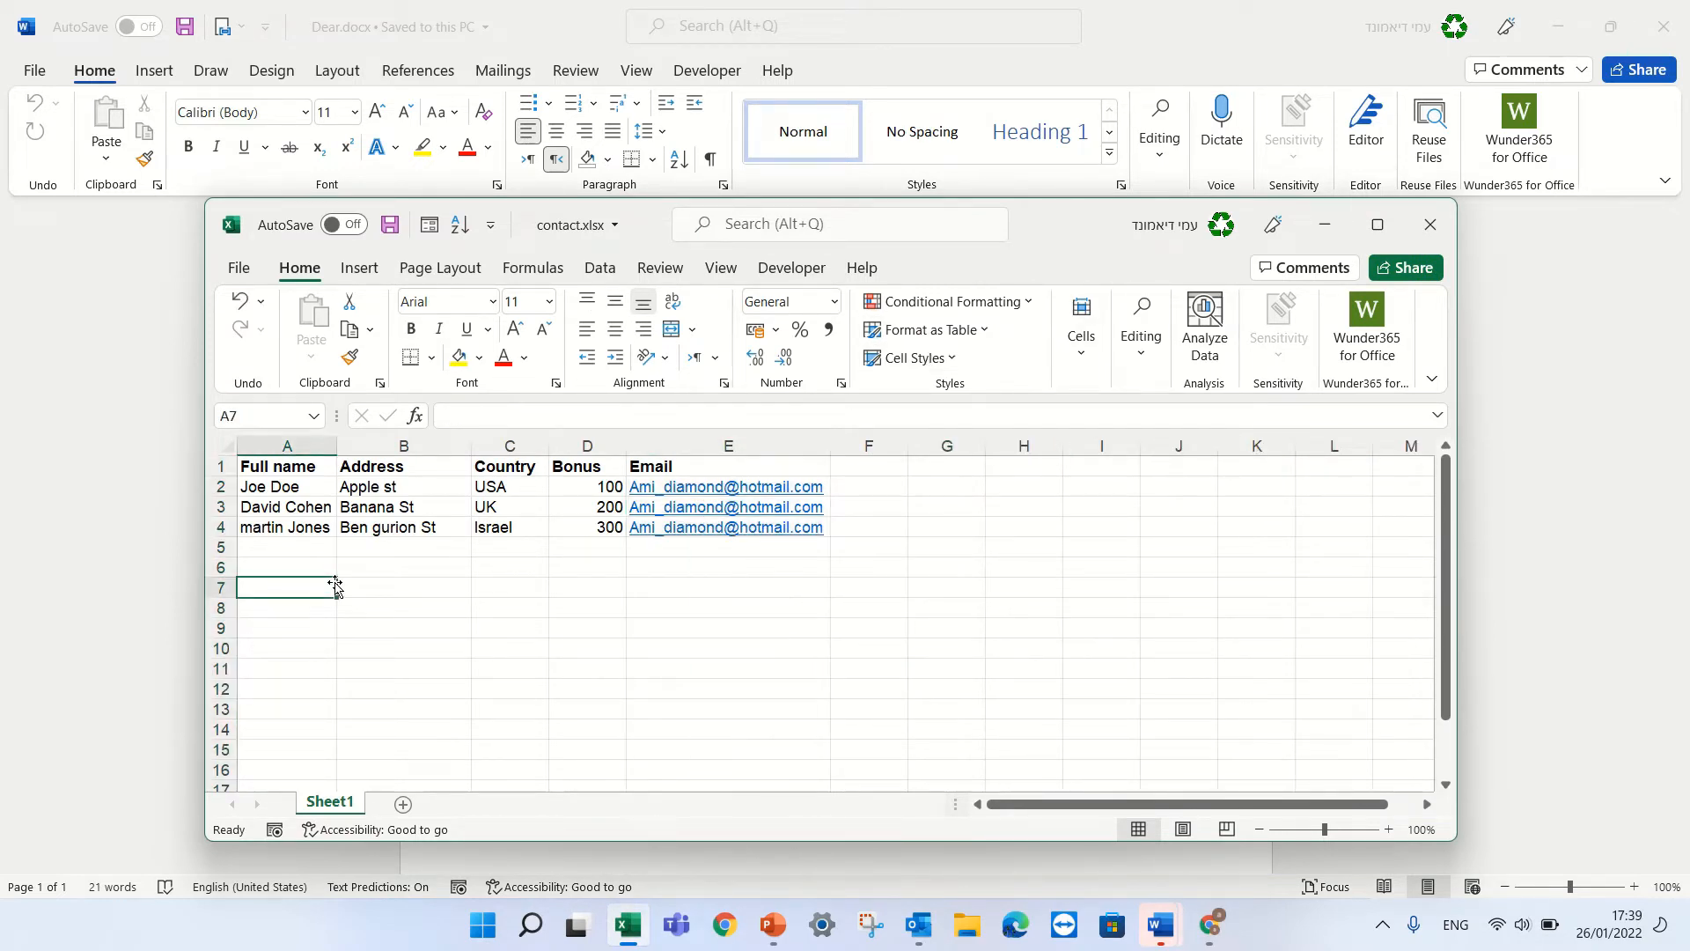
{"action": "left_click", "coordinate": [497, 514]}
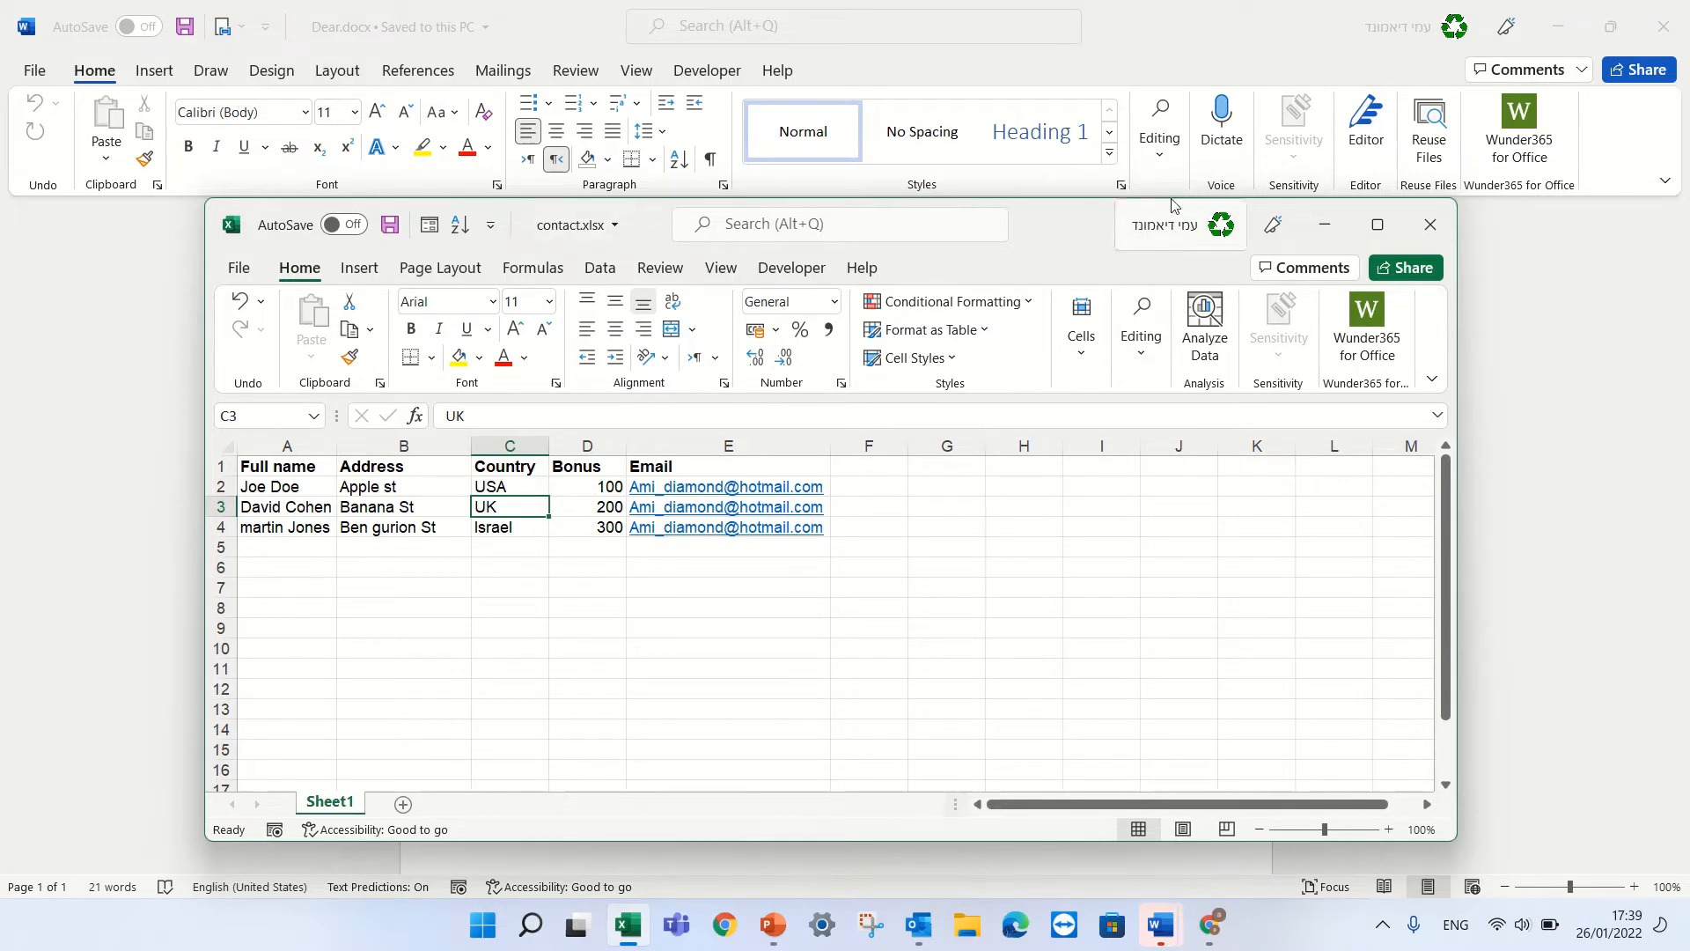
{"action": "left_click", "coordinate": [1435, 227]}
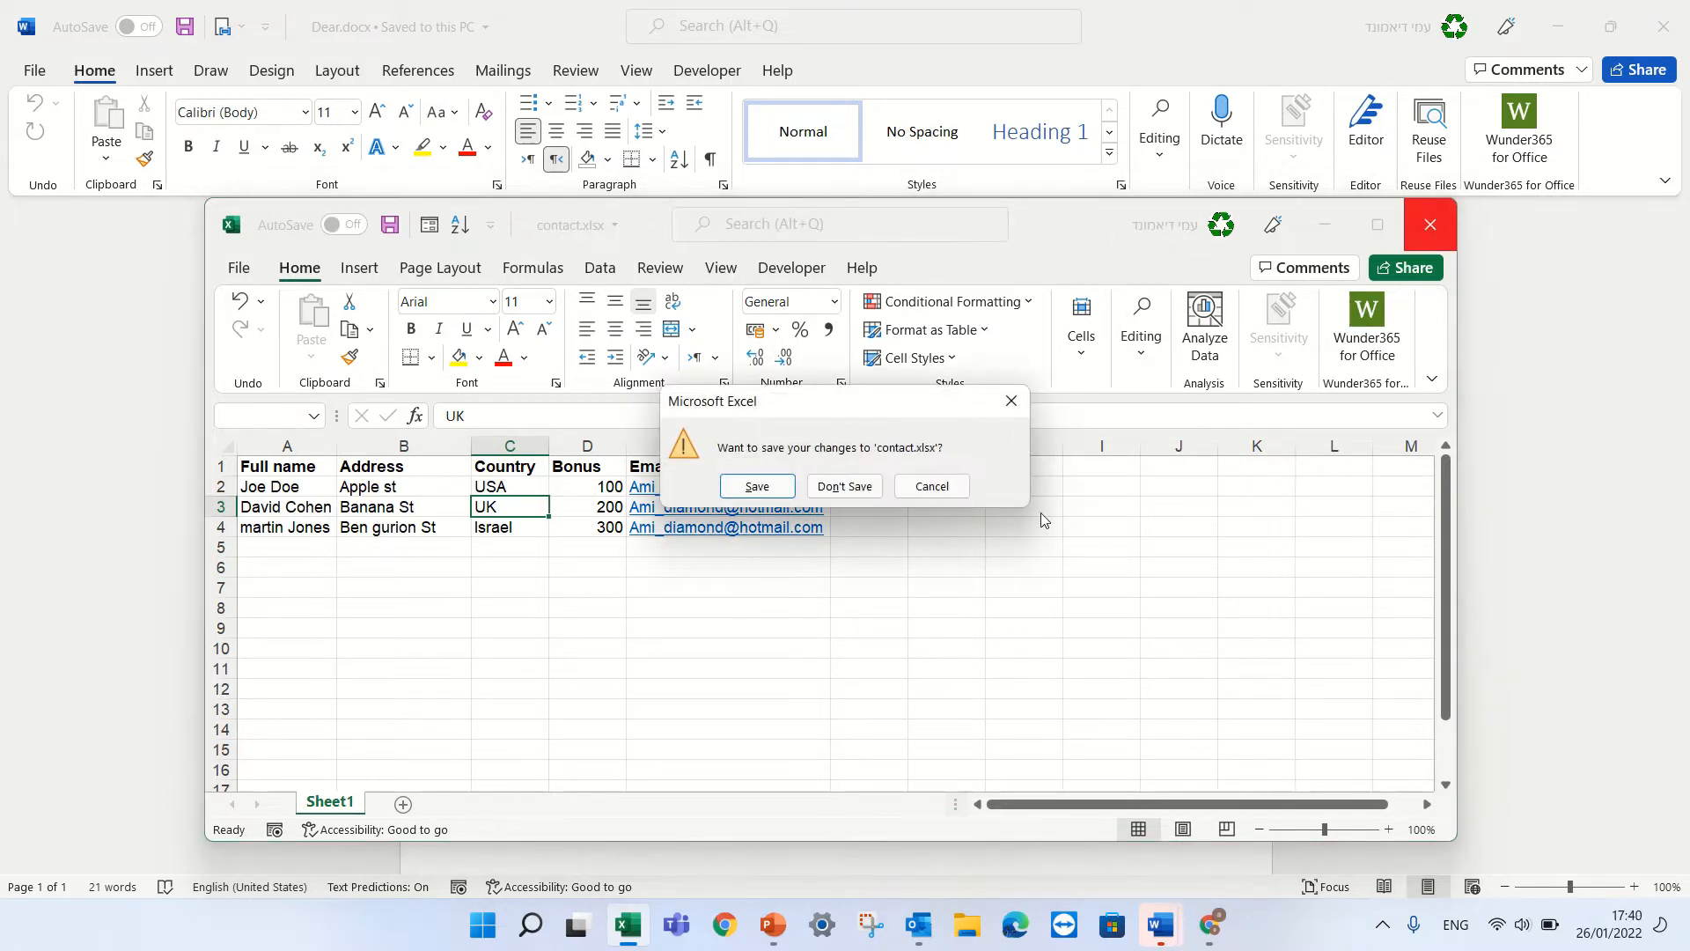
{"action": "left_click", "coordinate": [844, 489]}
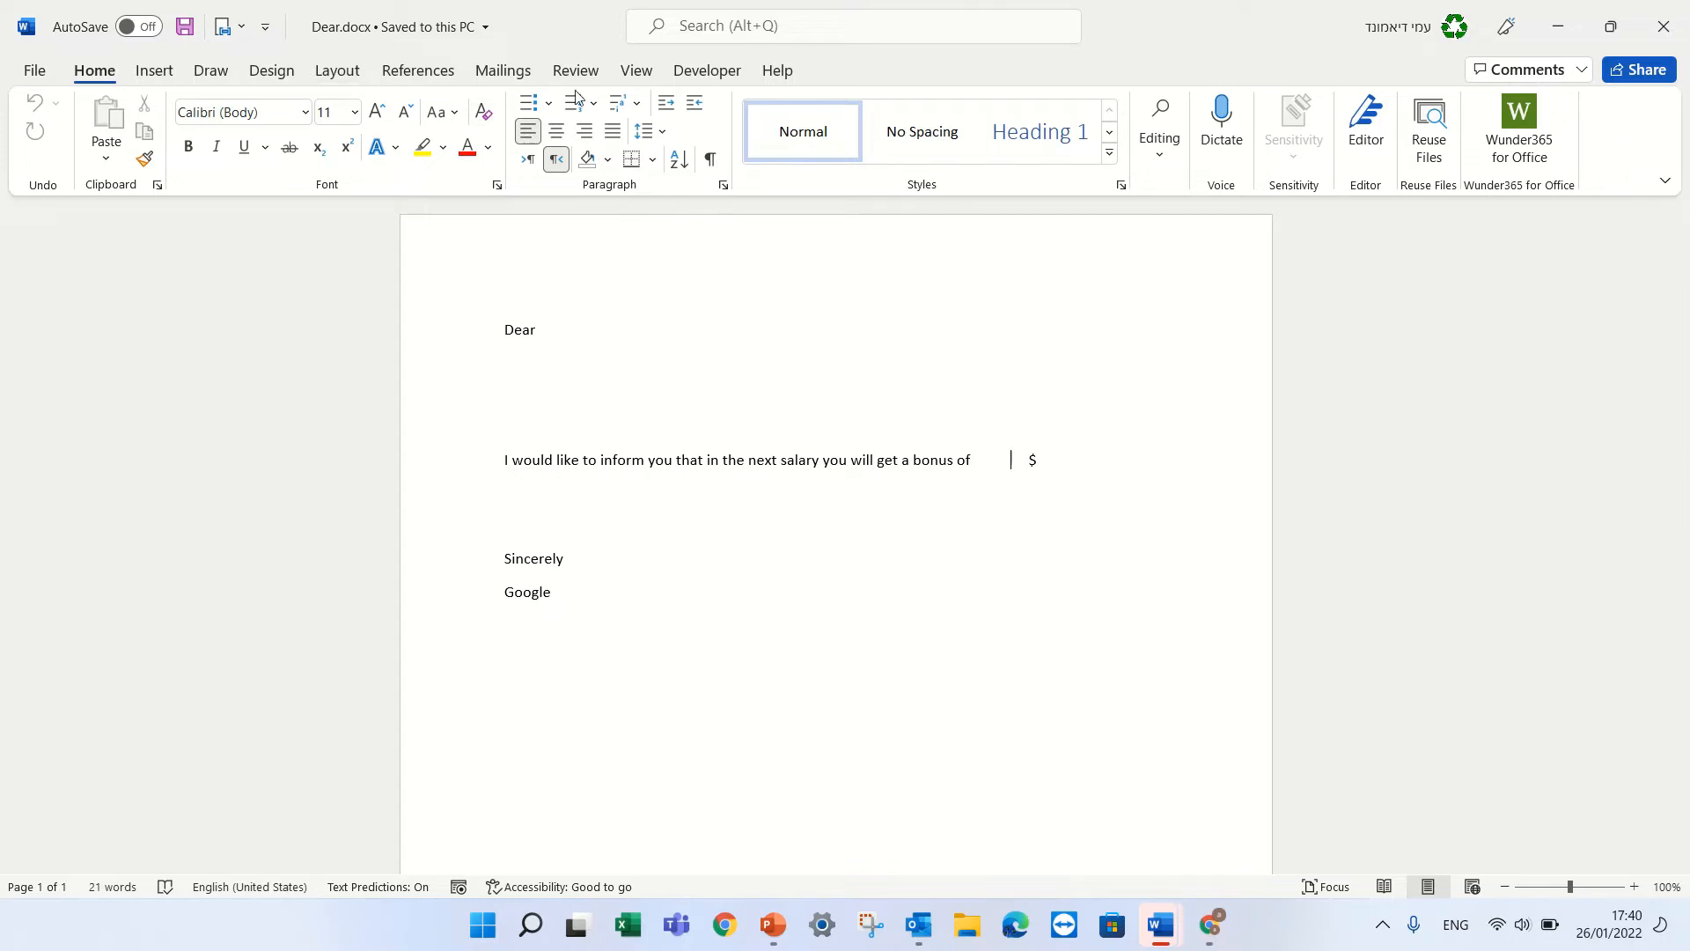
Step: Start the Step-by-Step Mail Merge Wizard in Word for e-mail messages, using the current document as the starting document
{"action": "left_click", "coordinate": [515, 80]}
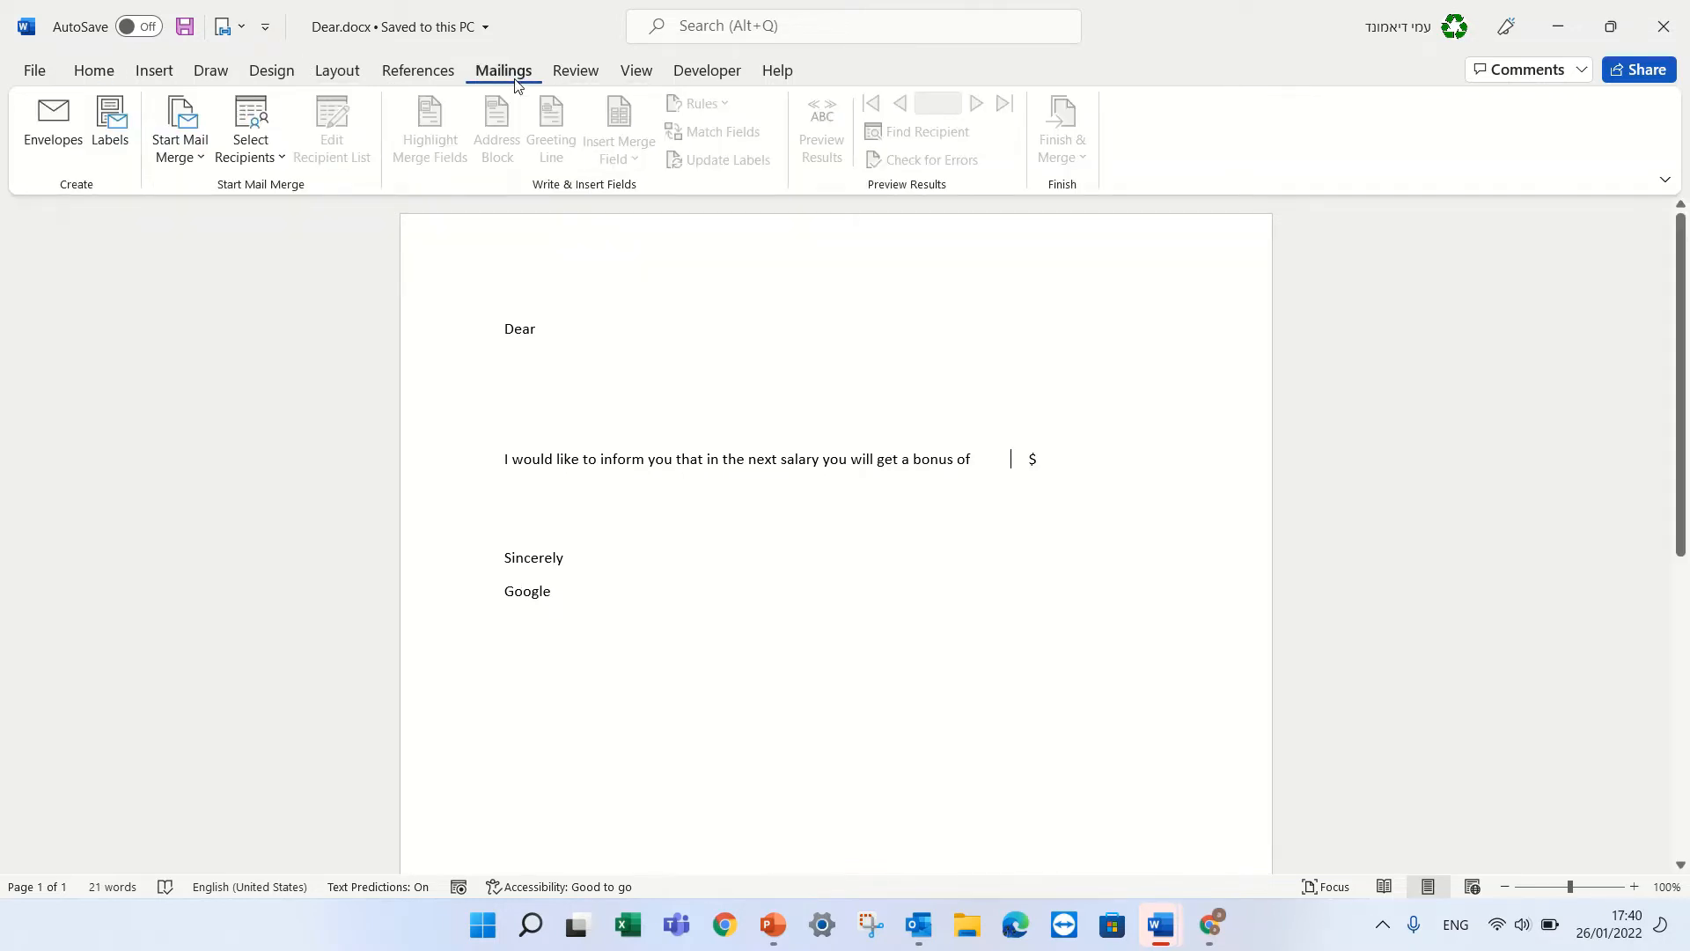
{"action": "left_click", "coordinate": [196, 167]}
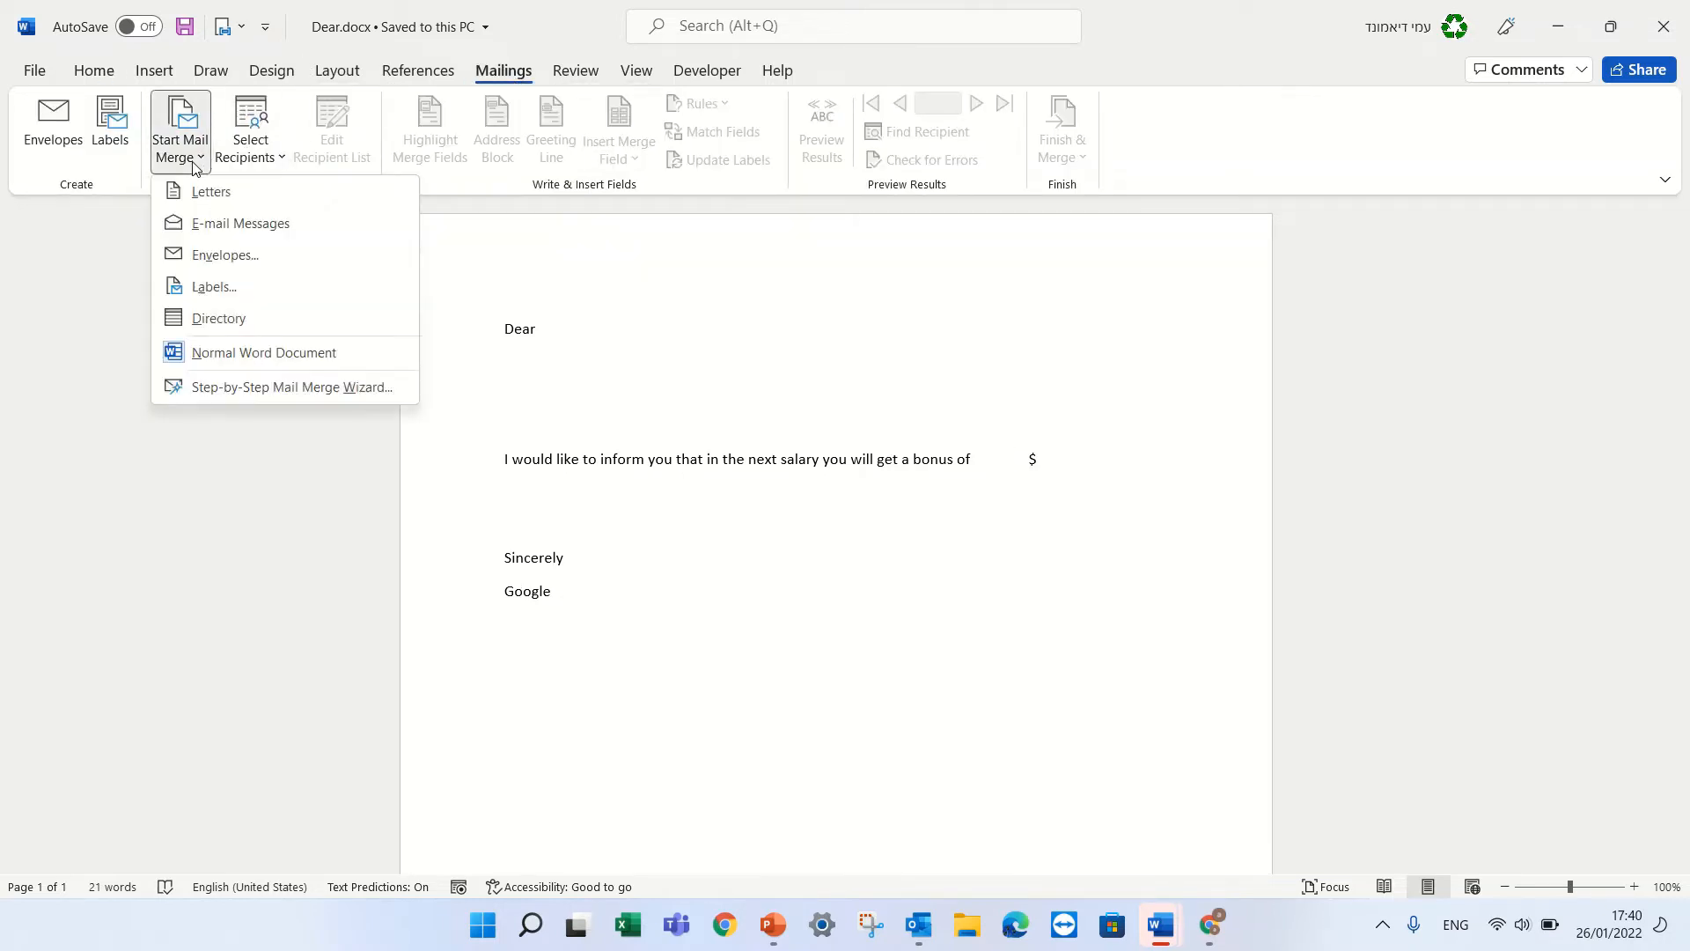
{"action": "left_click", "coordinate": [315, 204]}
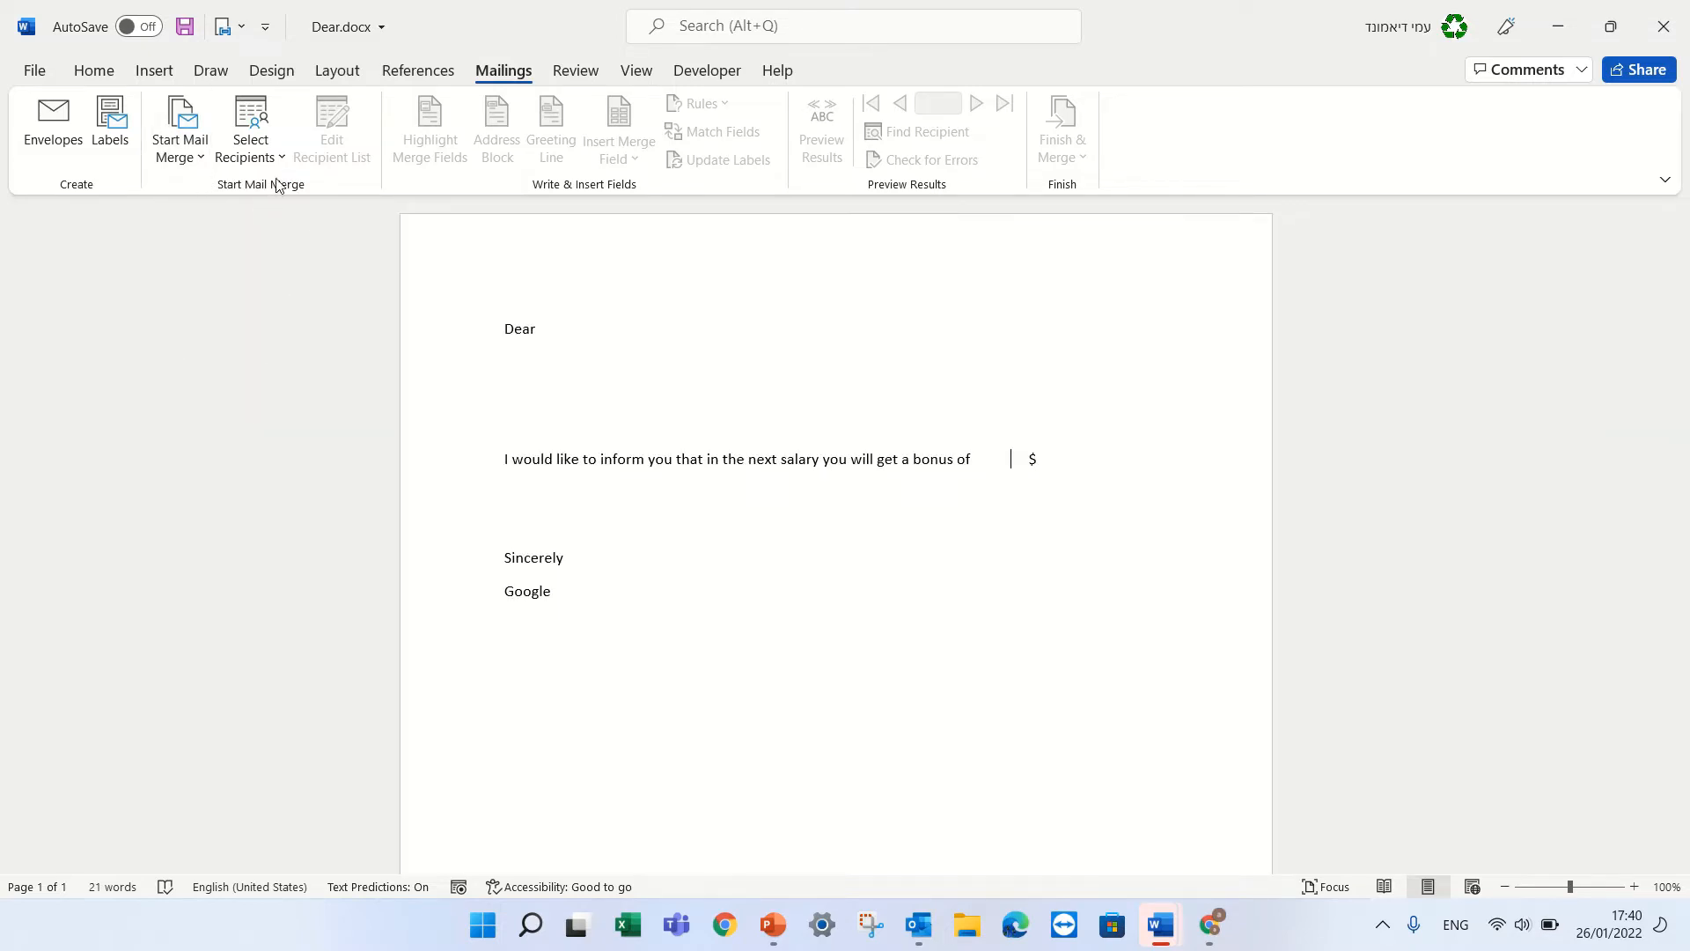
{"action": "left_click", "coordinate": [198, 170]}
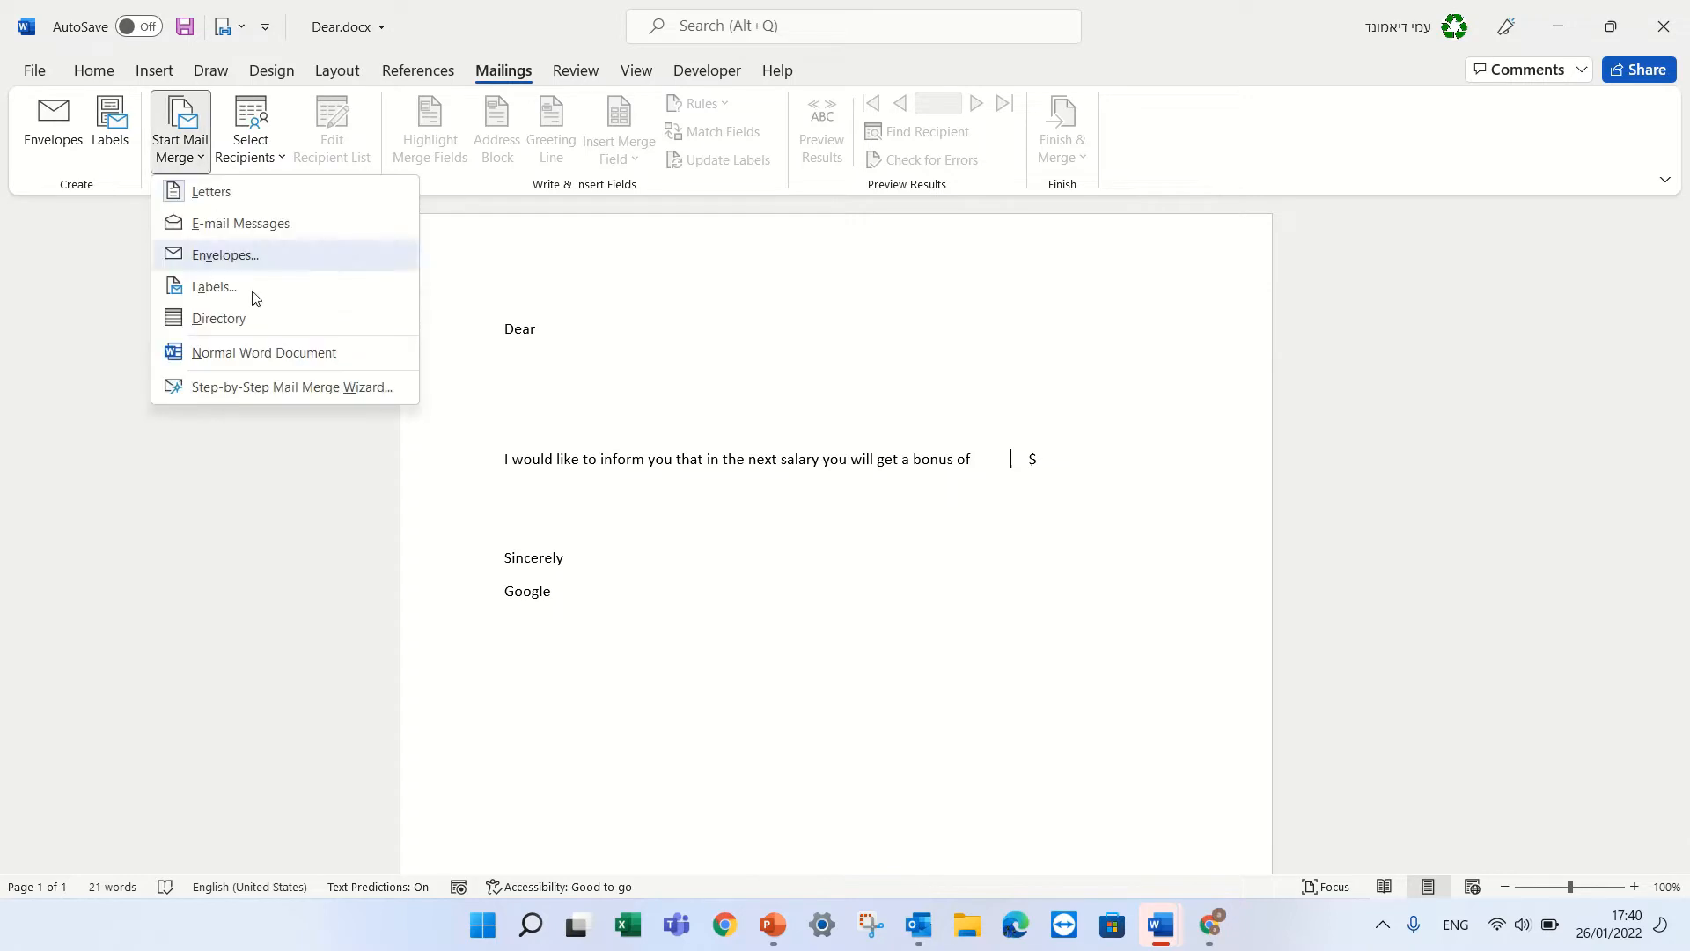
{"action": "left_click", "coordinate": [285, 390]}
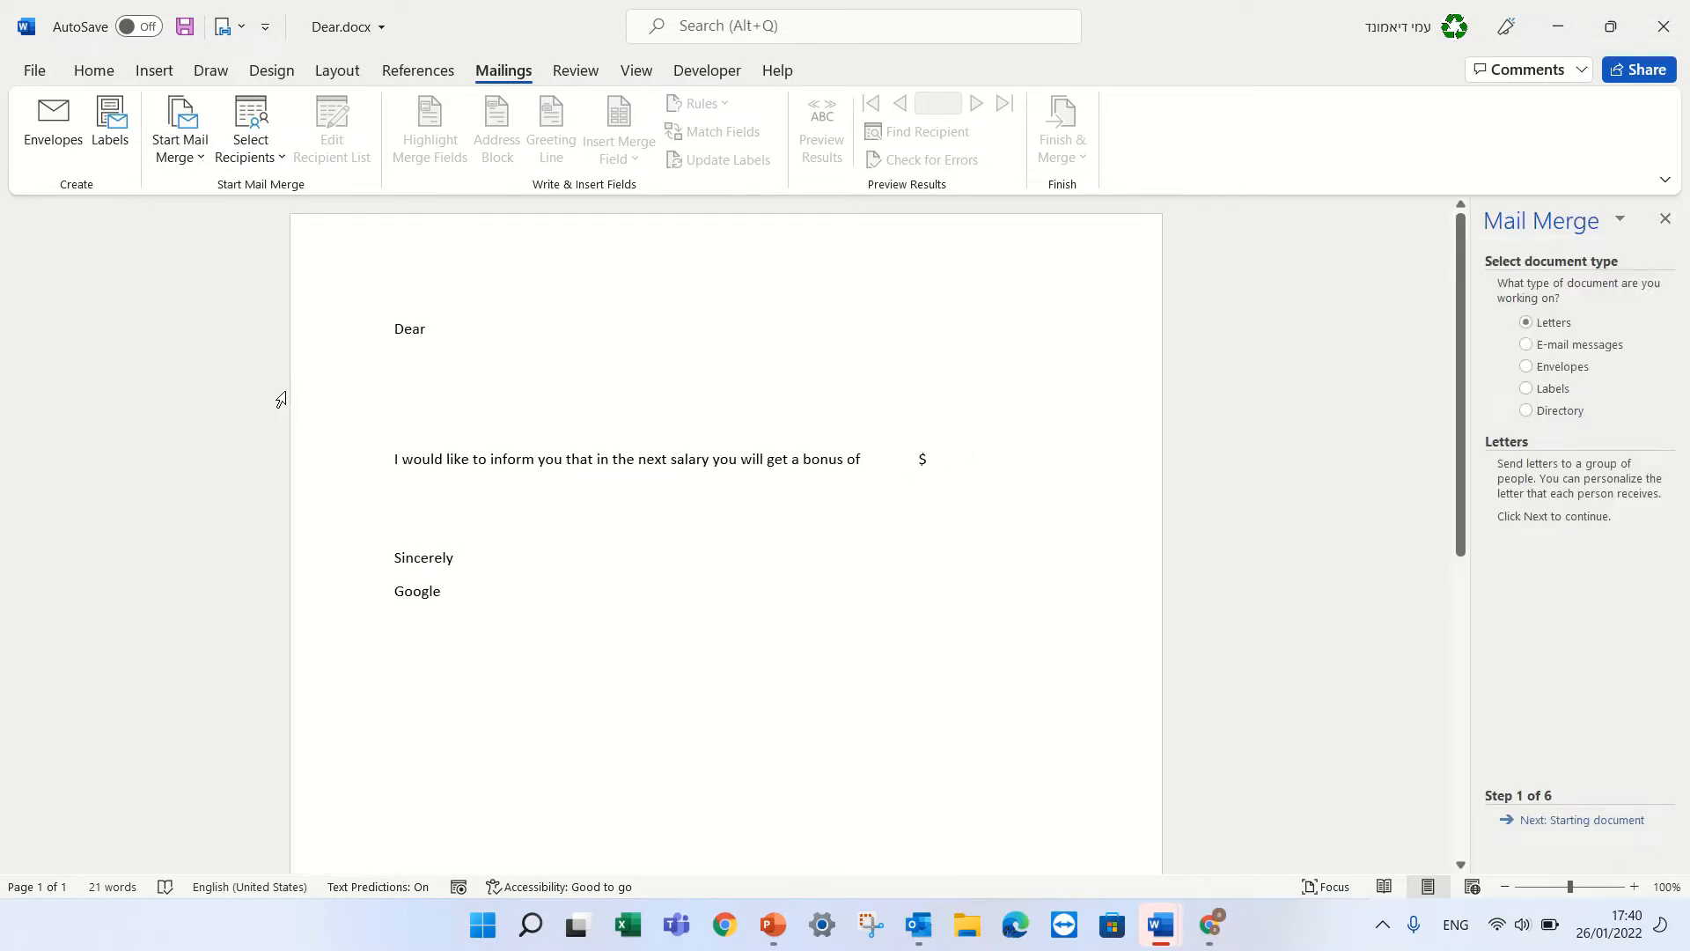
{"action": "left_click", "coordinate": [1526, 345]}
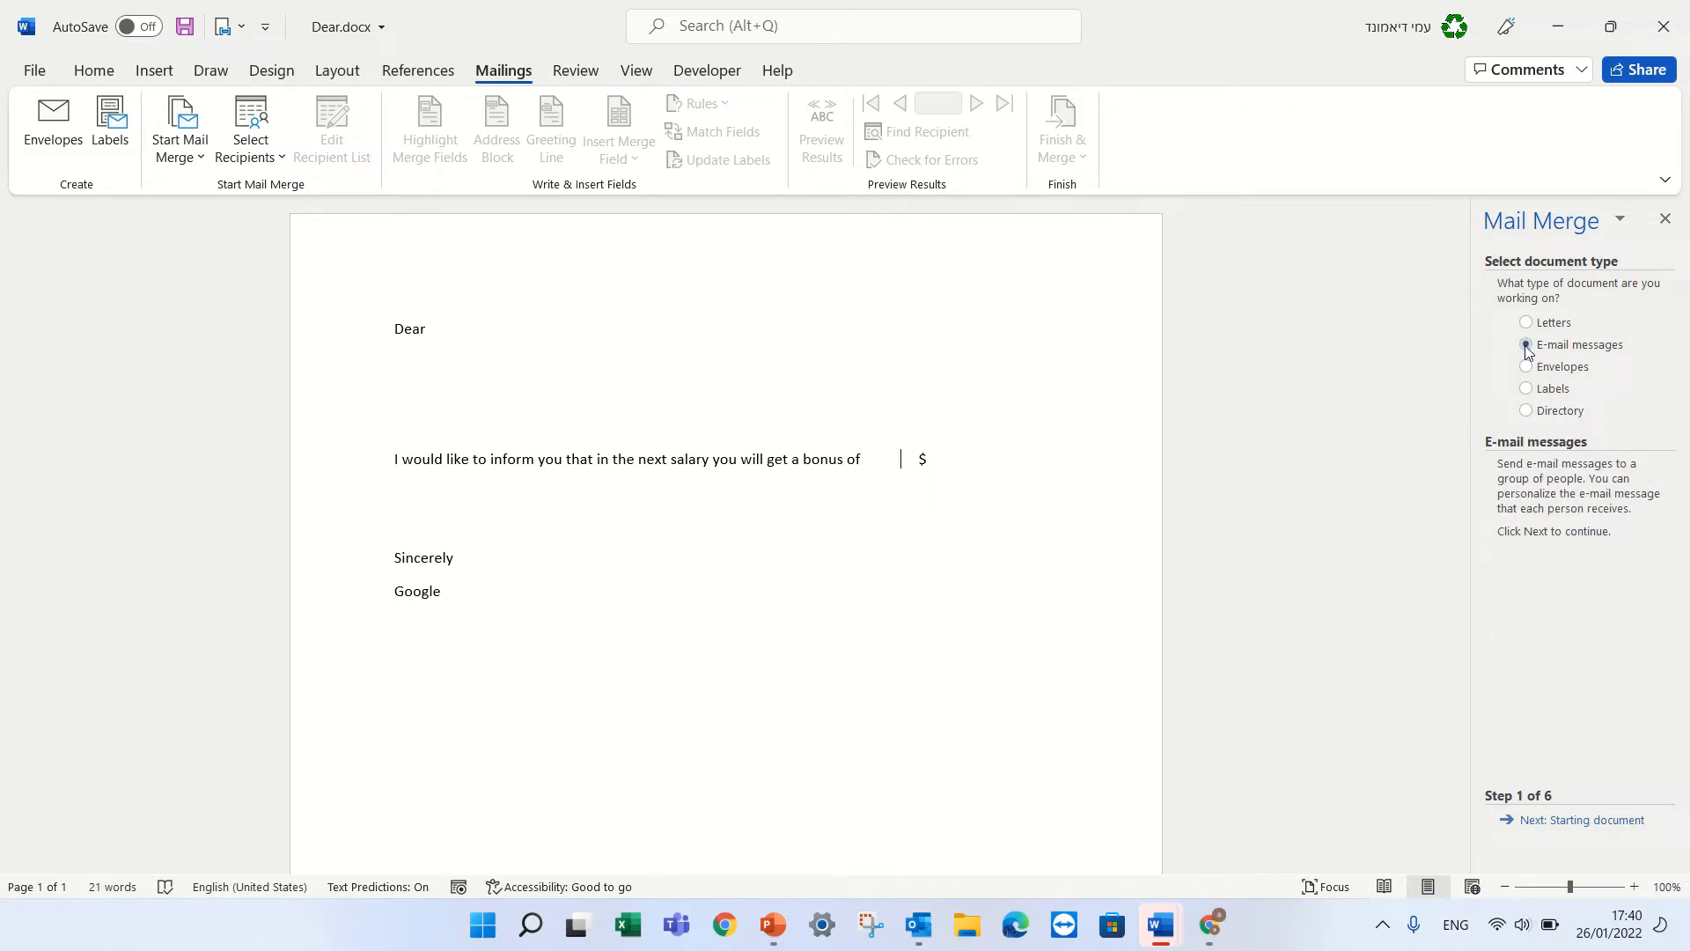
{"action": "left_click", "coordinate": [1594, 820]}
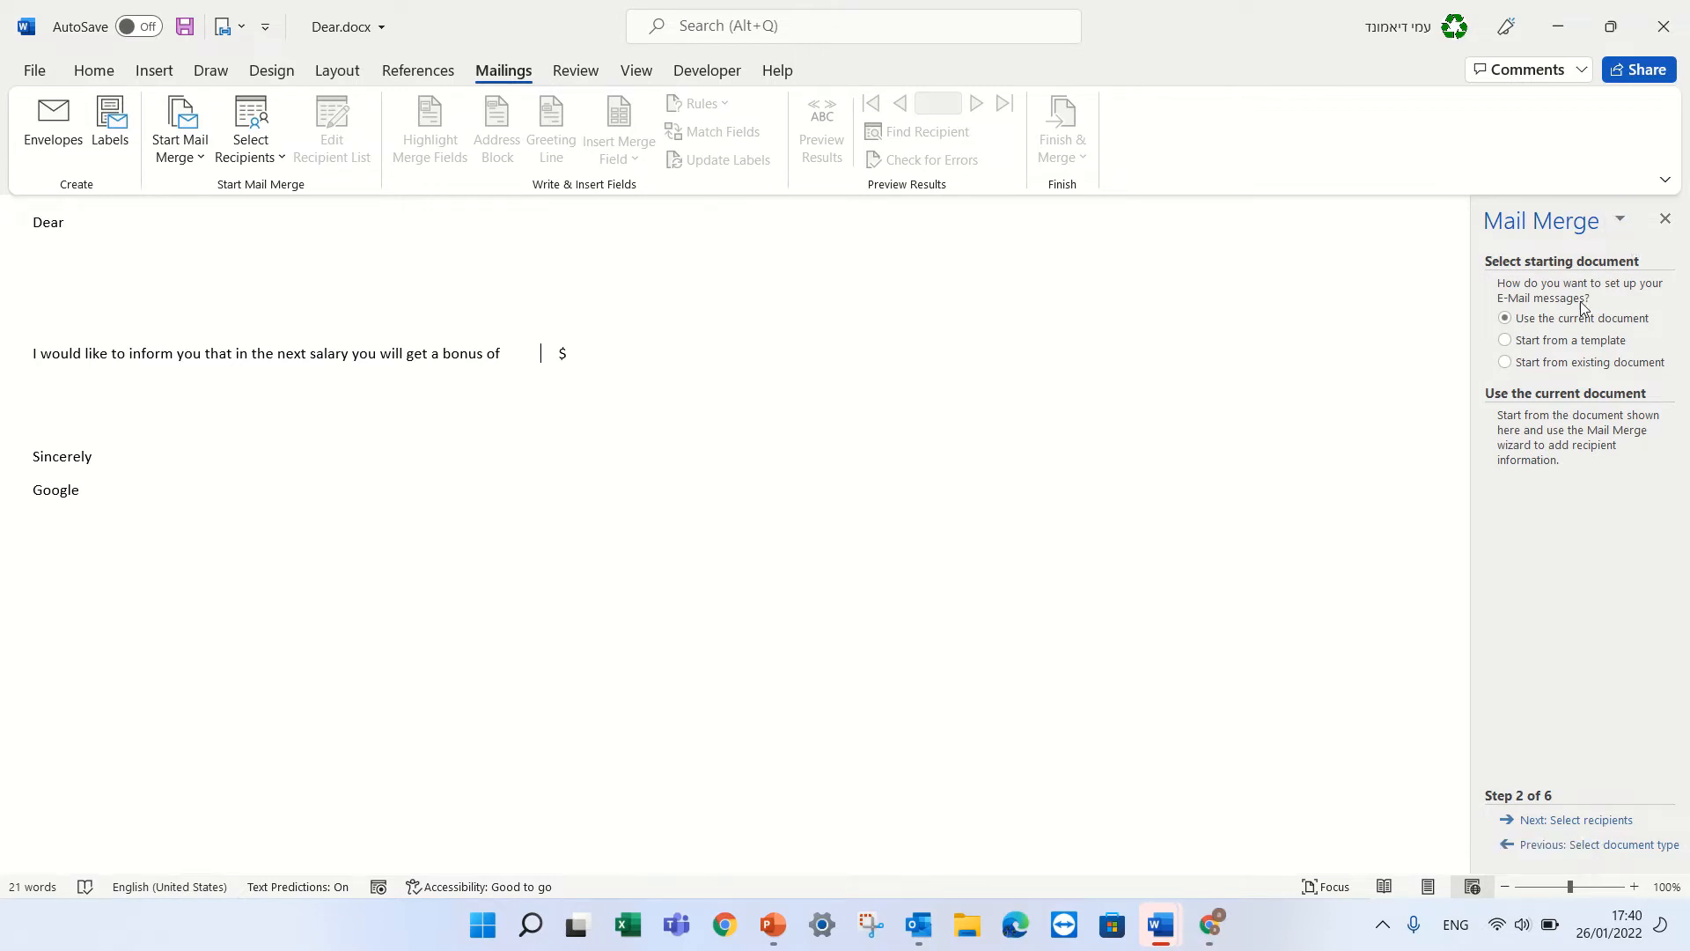
{"action": "left_click", "coordinate": [1573, 822]}
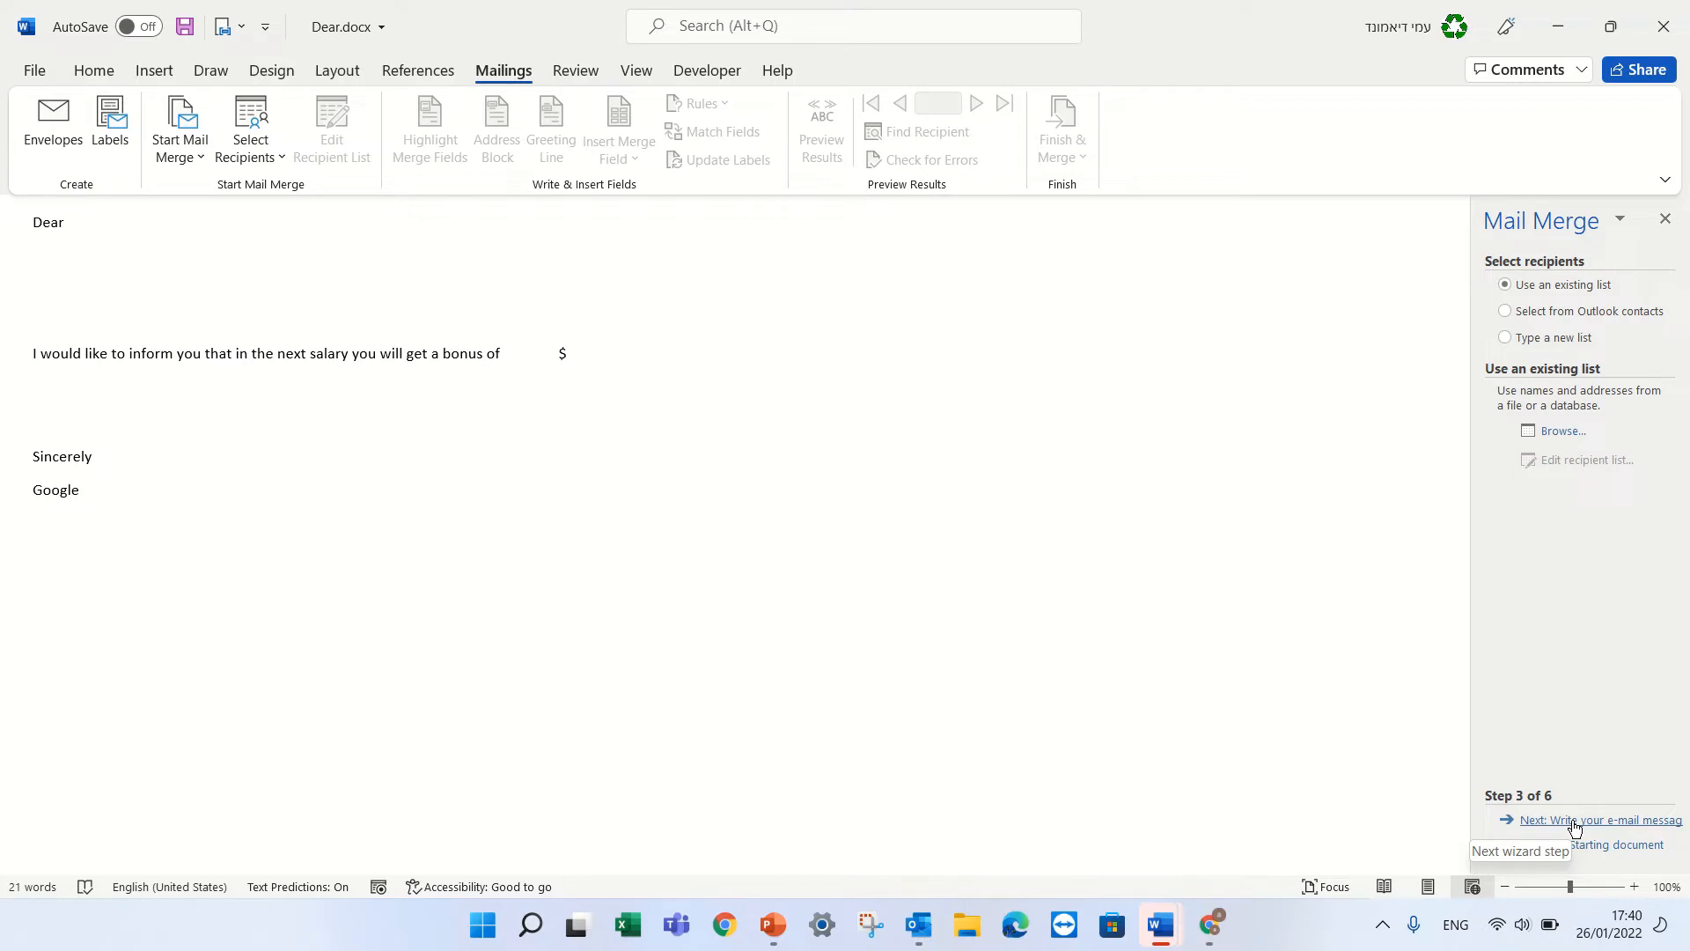
Step: Load Sheet1$ of contact.xlsx from Downloads as the recipient list with all recipients included, and advance to writing the message
{"action": "left_click", "coordinate": [1561, 432]}
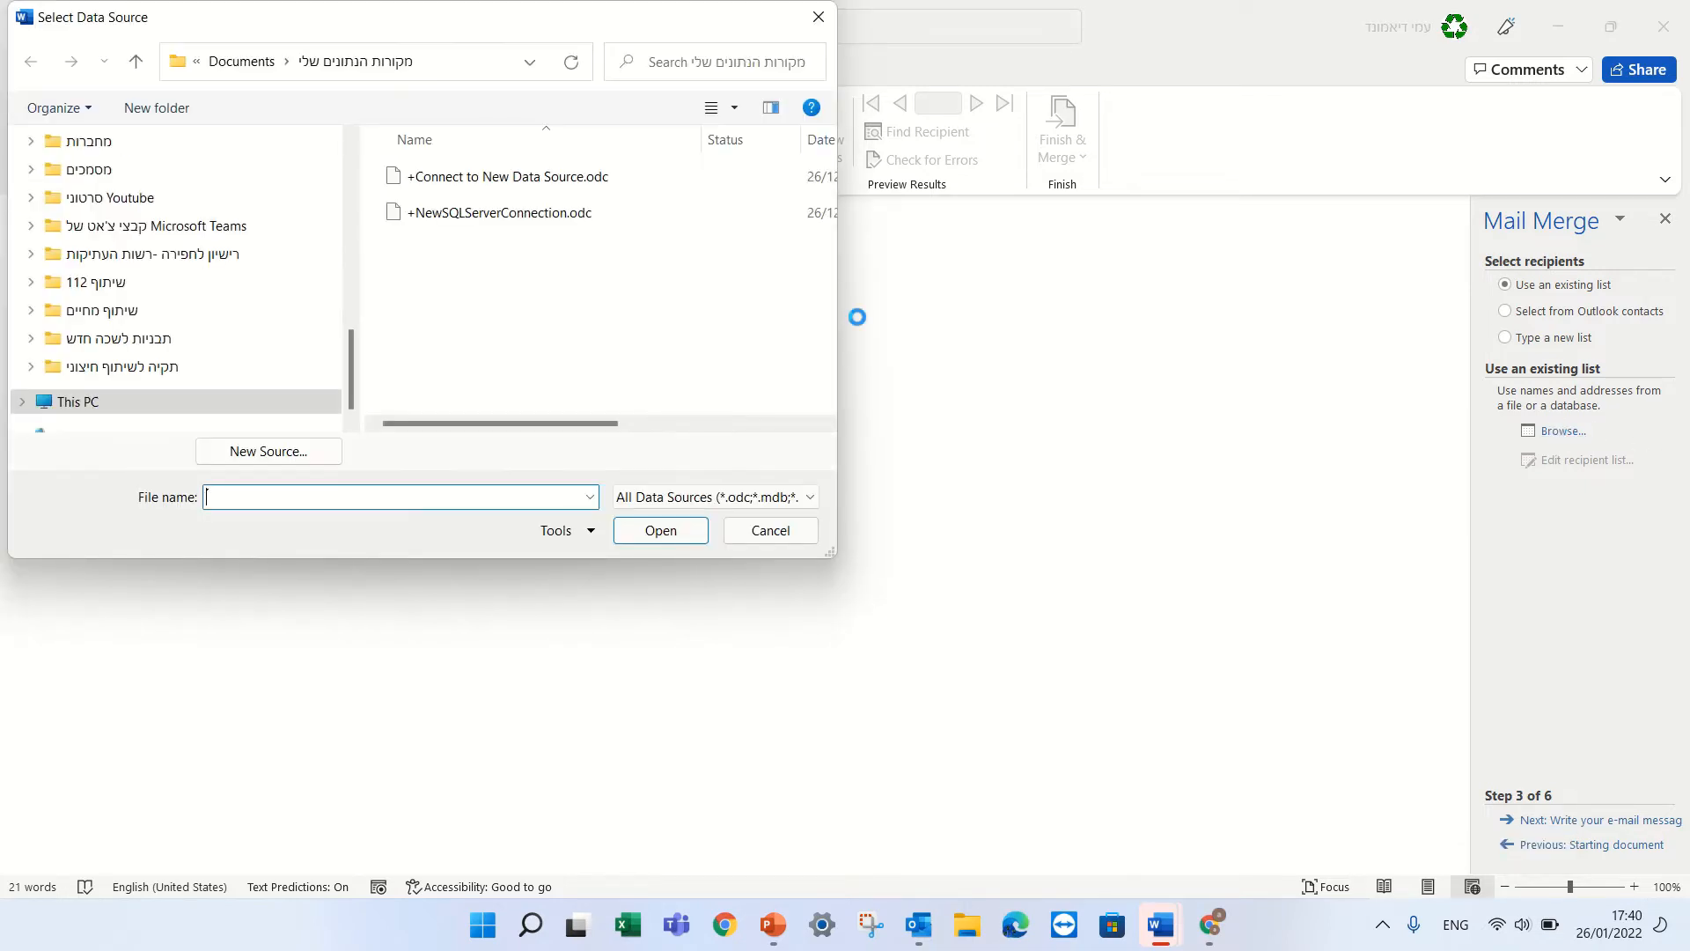
{"action": "scroll", "coordinate": [281, 166], "scroll_direction": "up", "scroll_amount": 5}
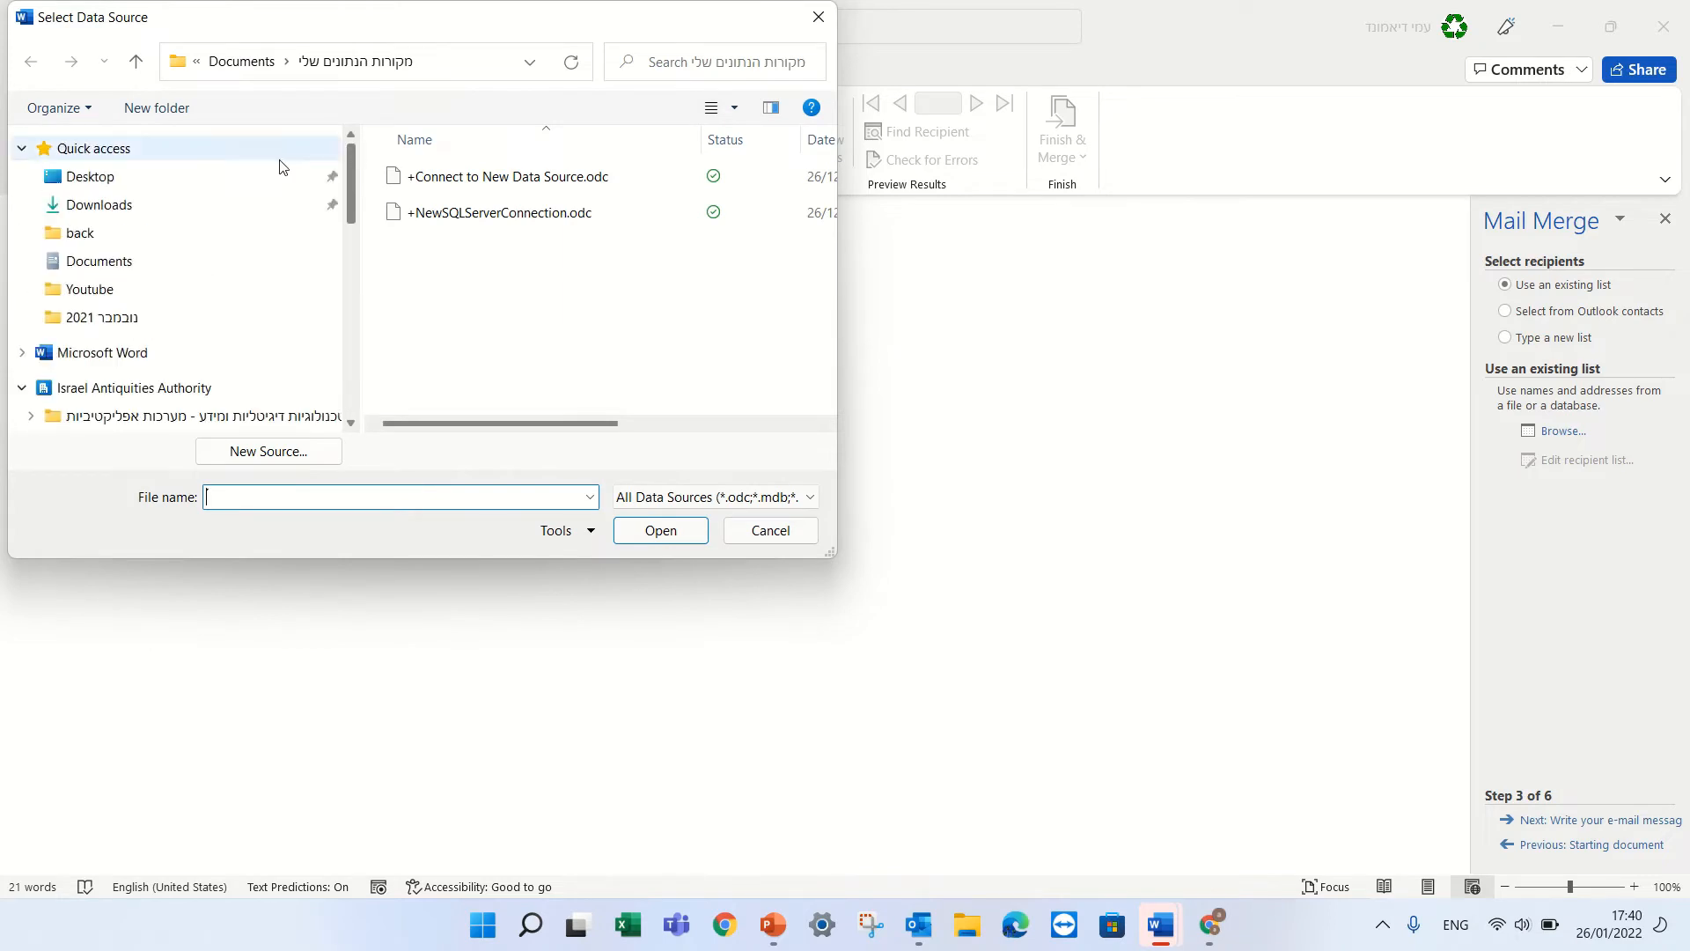
{"action": "left_click", "coordinate": [132, 206]}
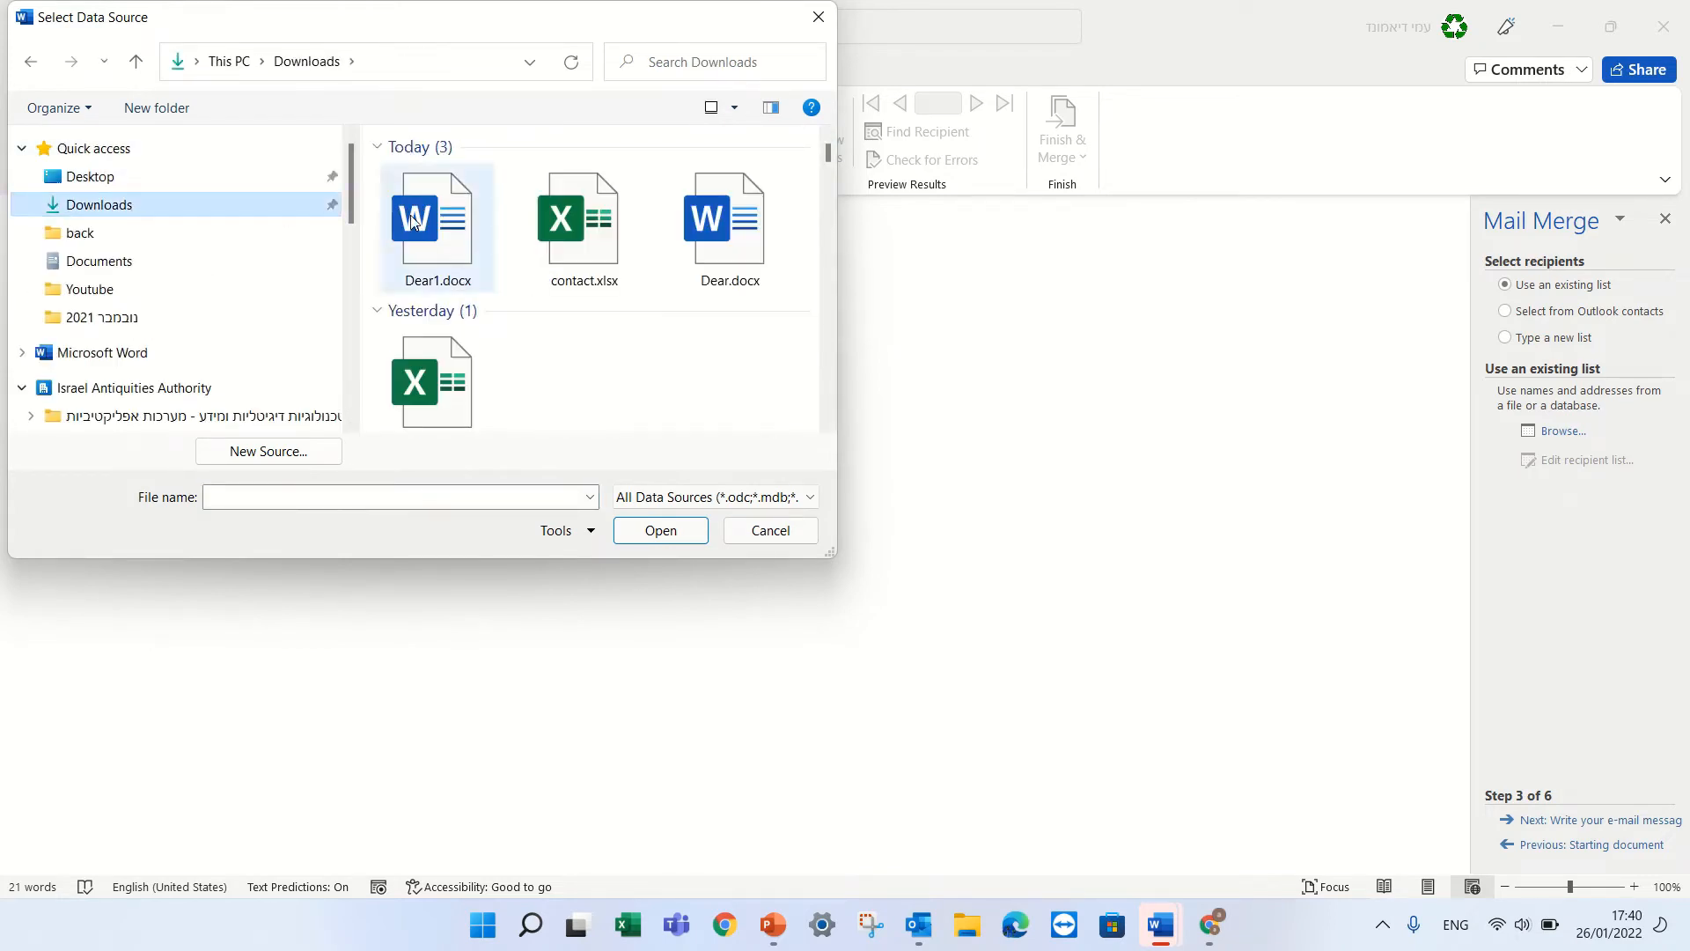
{"action": "double_click", "coordinate": [587, 227]}
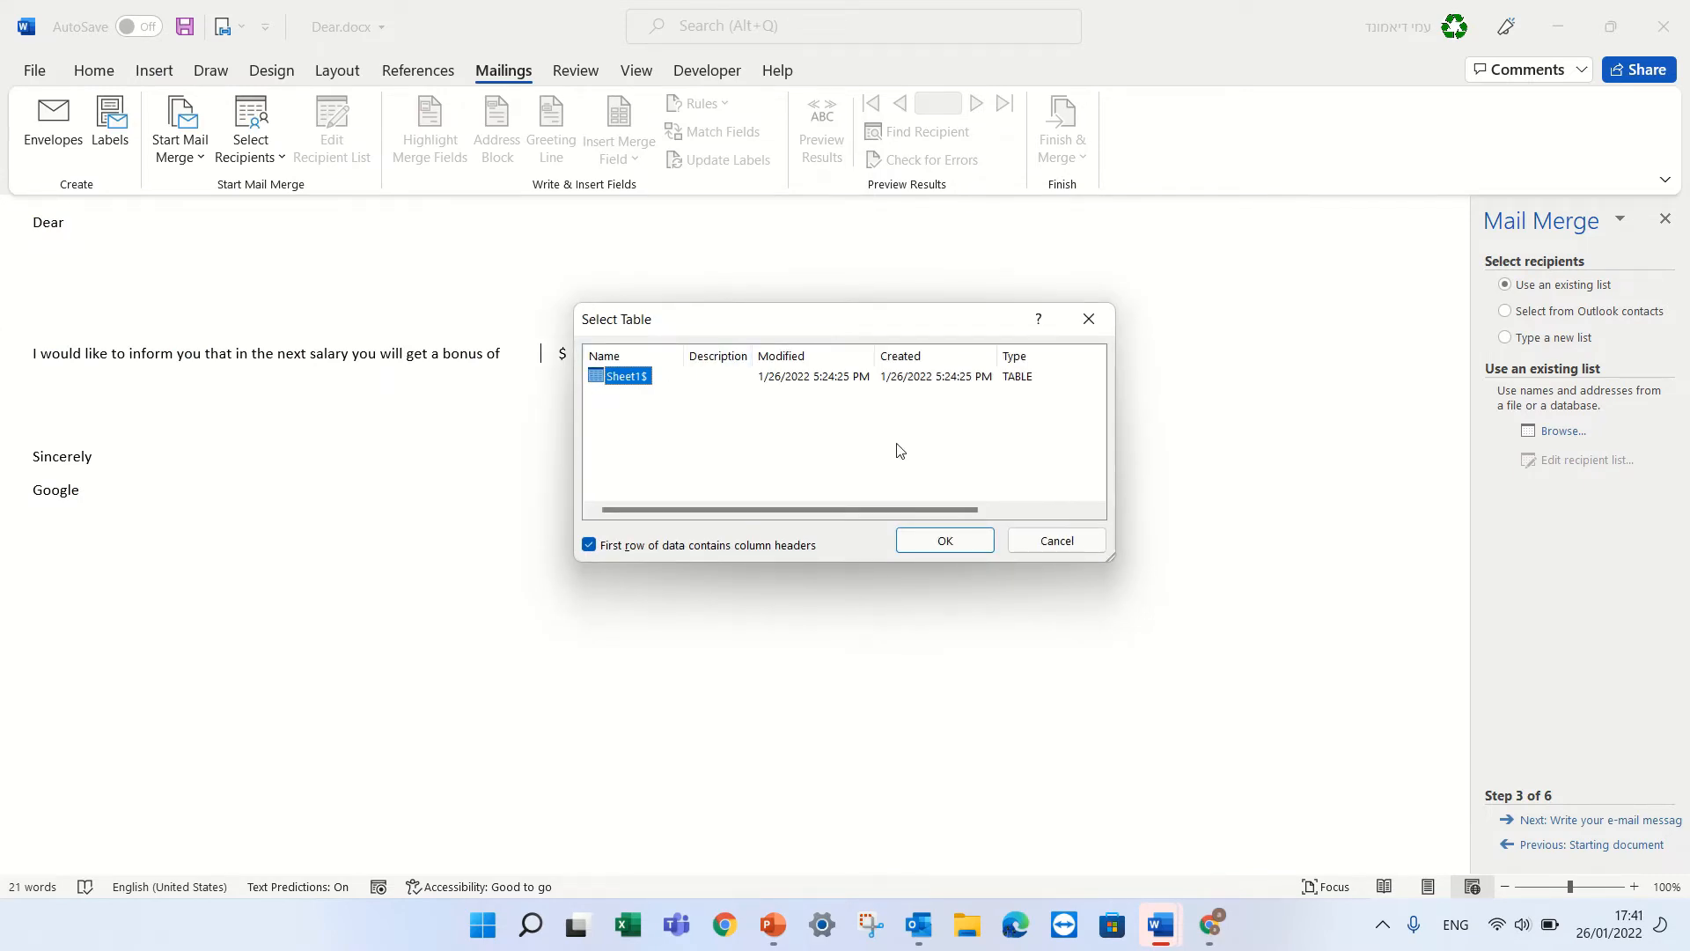
{"action": "left_click", "coordinate": [943, 540]}
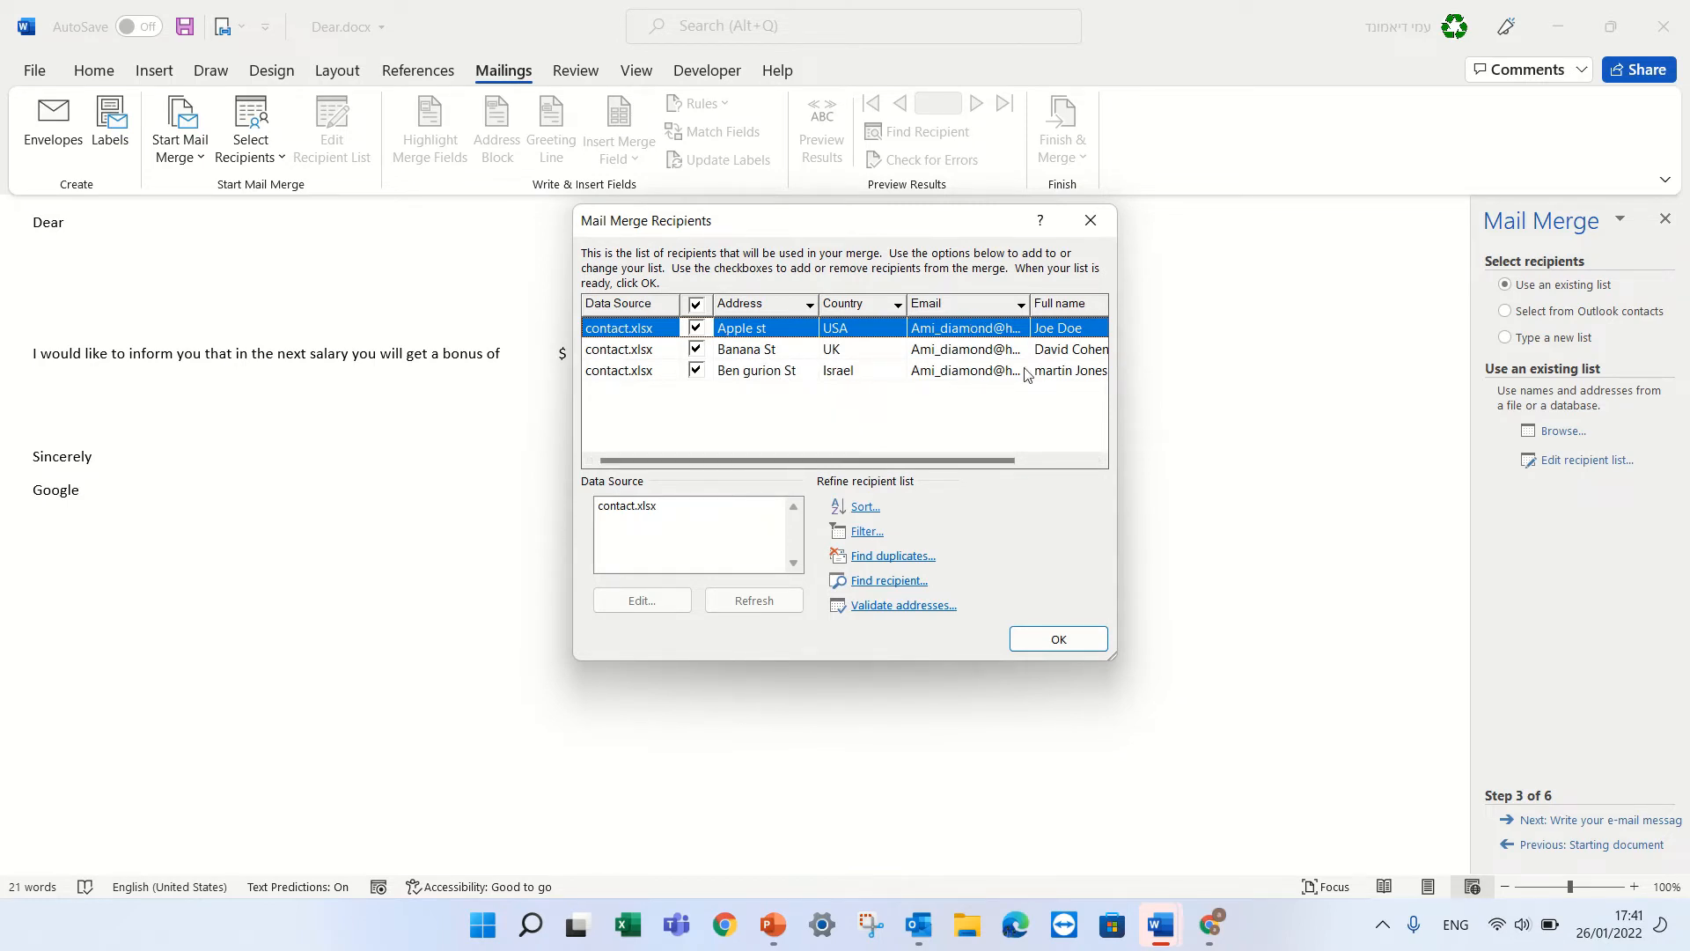
{"action": "left_click", "coordinate": [1059, 640]}
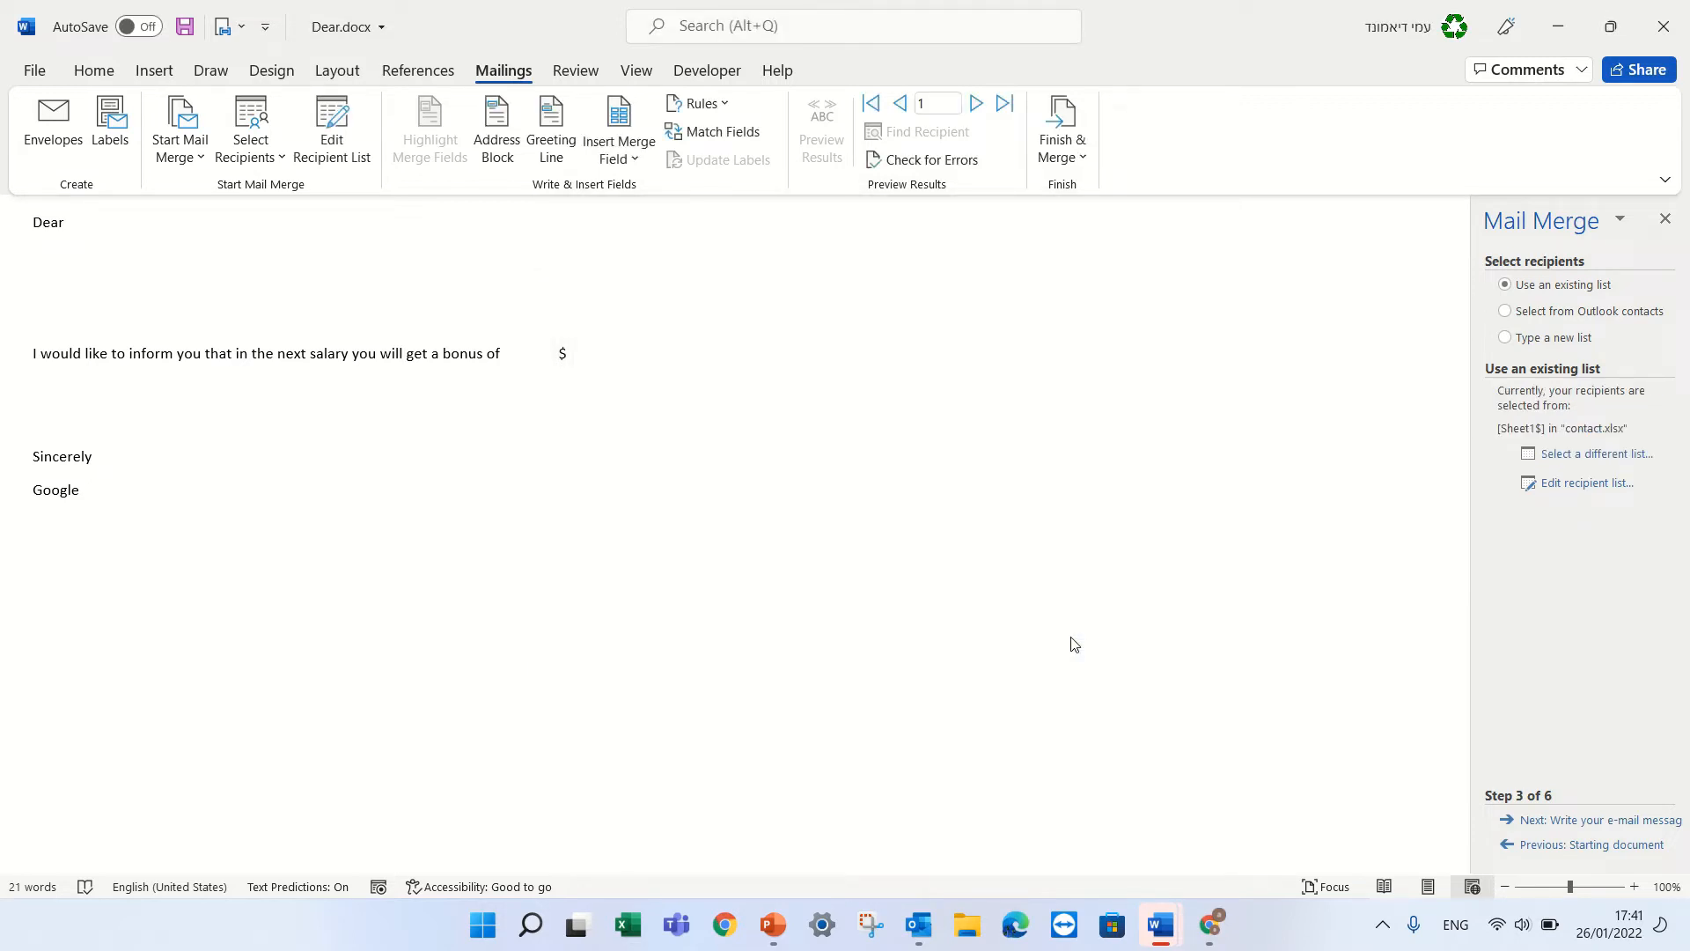
{"action": "left_click", "coordinate": [1569, 821]}
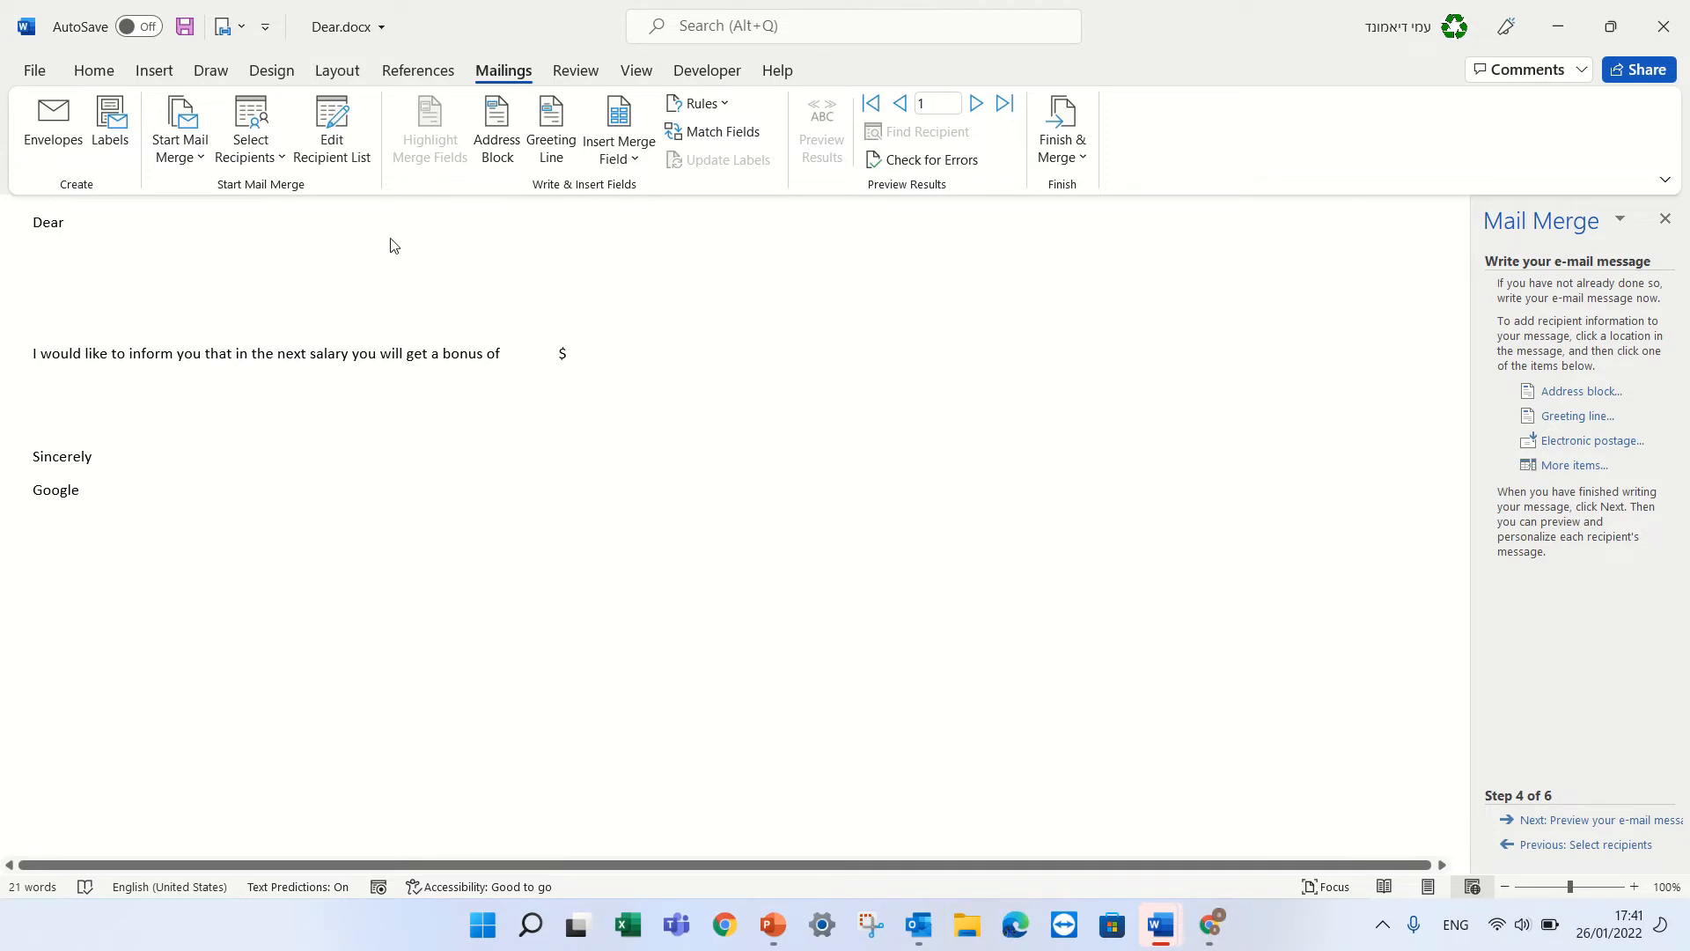
Step: Insert the Full_name merge field after the word "Dear"
{"action": "double_click", "coordinate": [88, 232]}
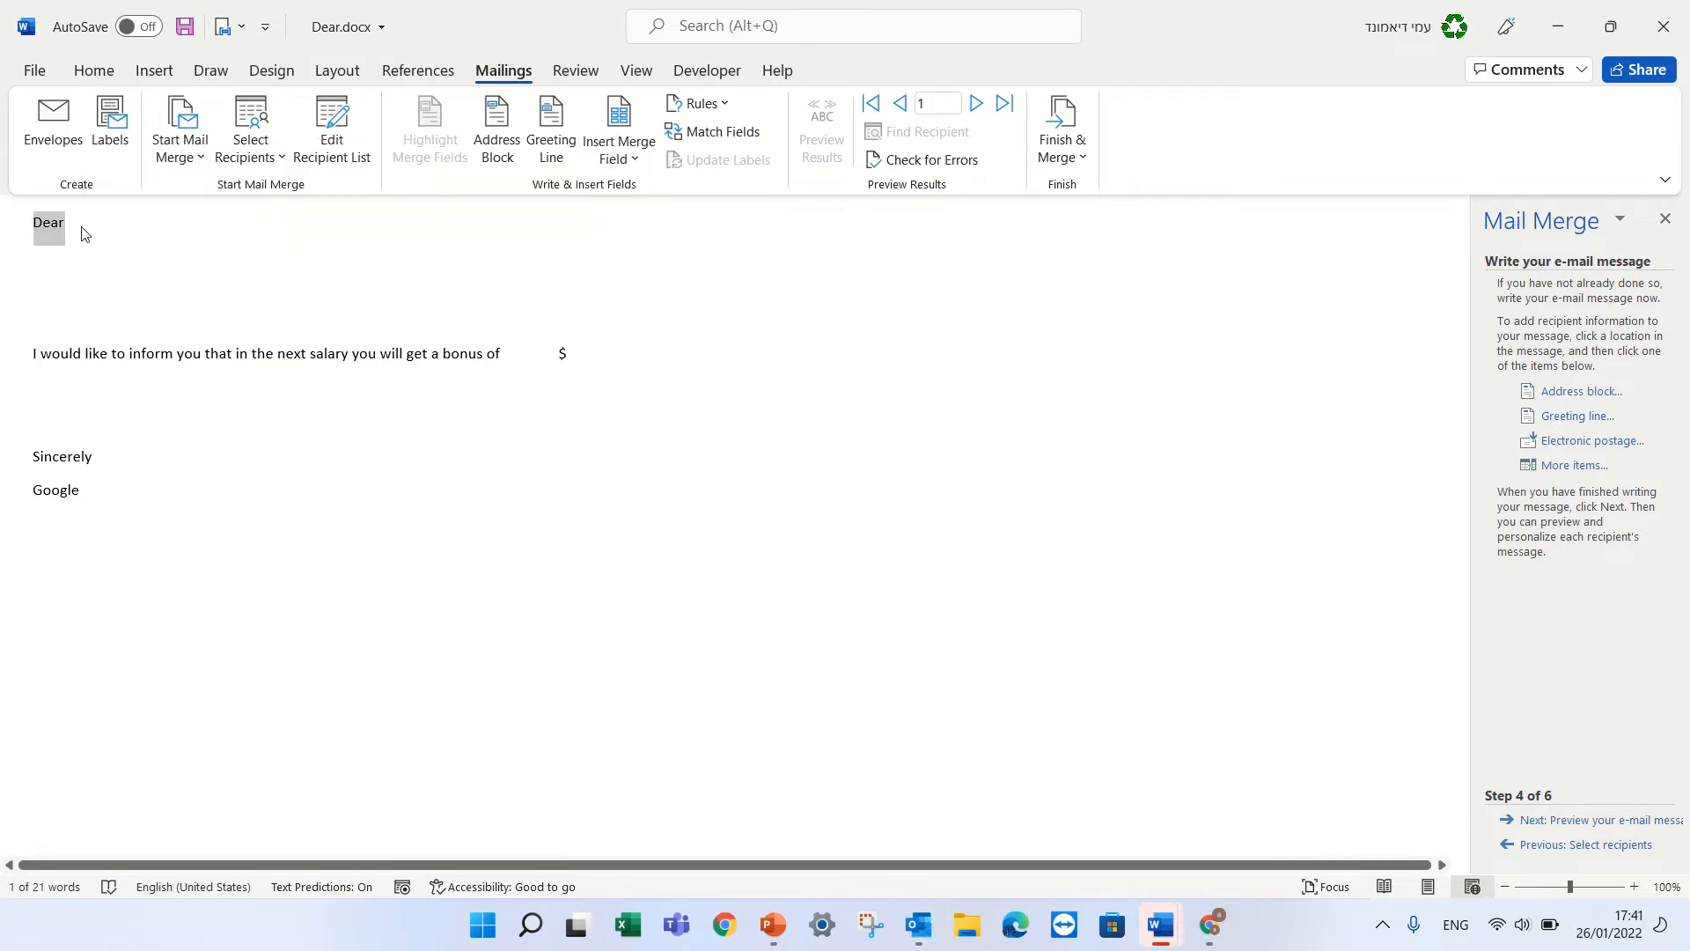
{"action": "left_click", "coordinate": [78, 233]}
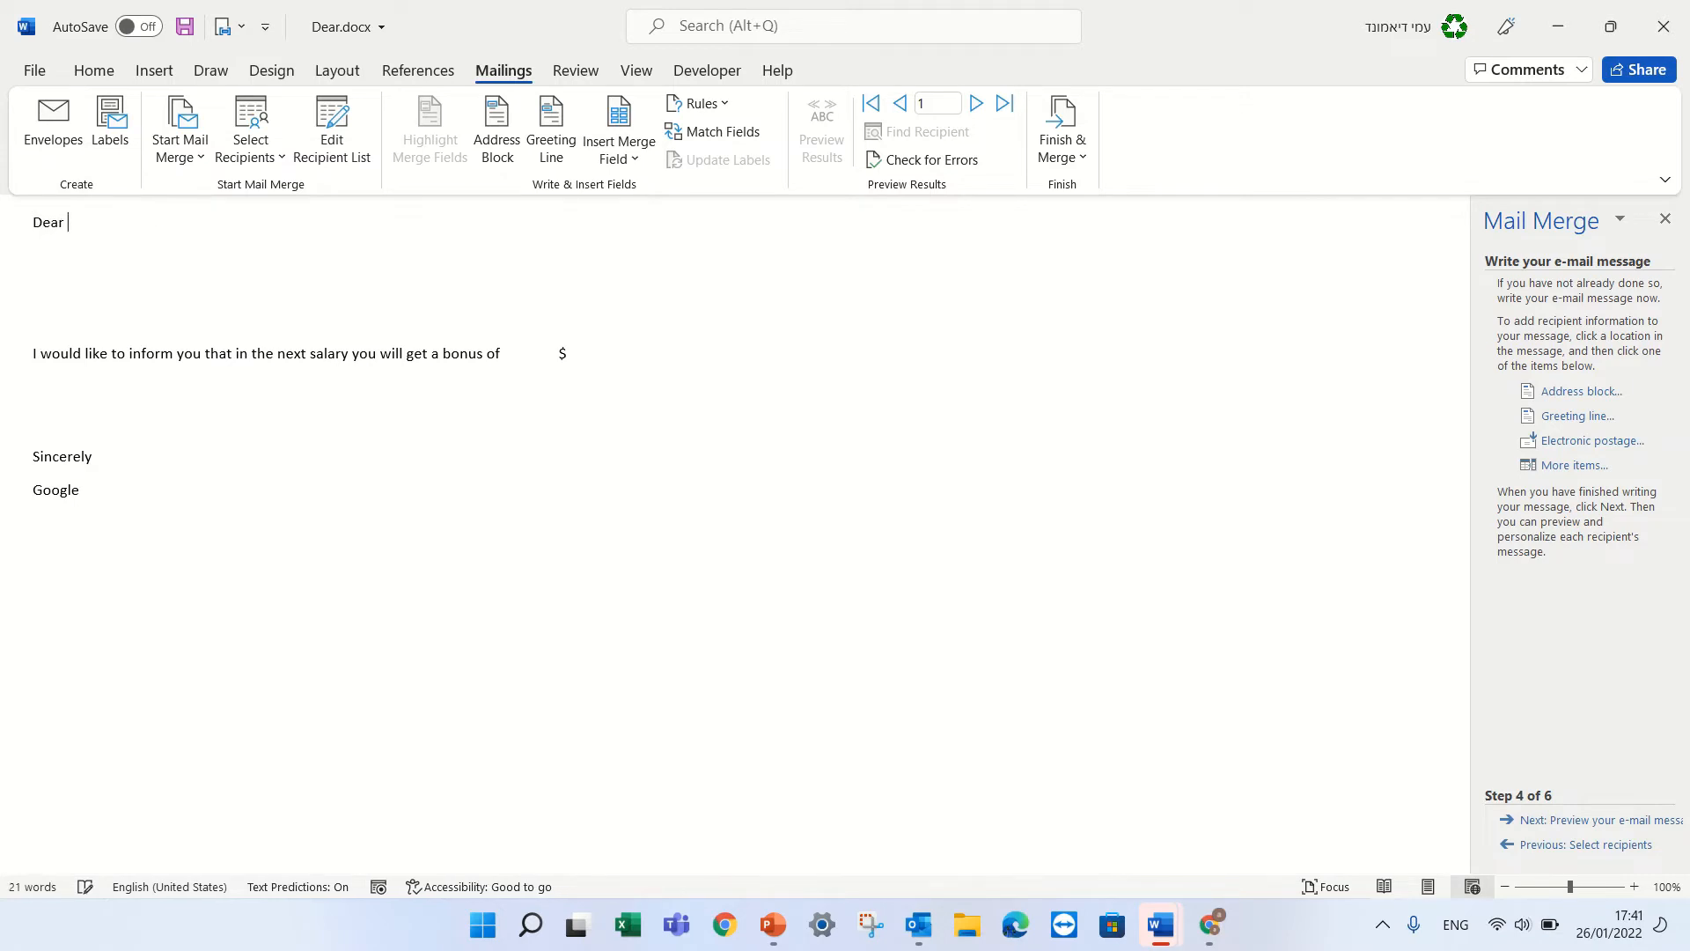
{"action": "left_click", "coordinate": [630, 166]}
{"action": "left_click", "coordinate": [664, 188]}
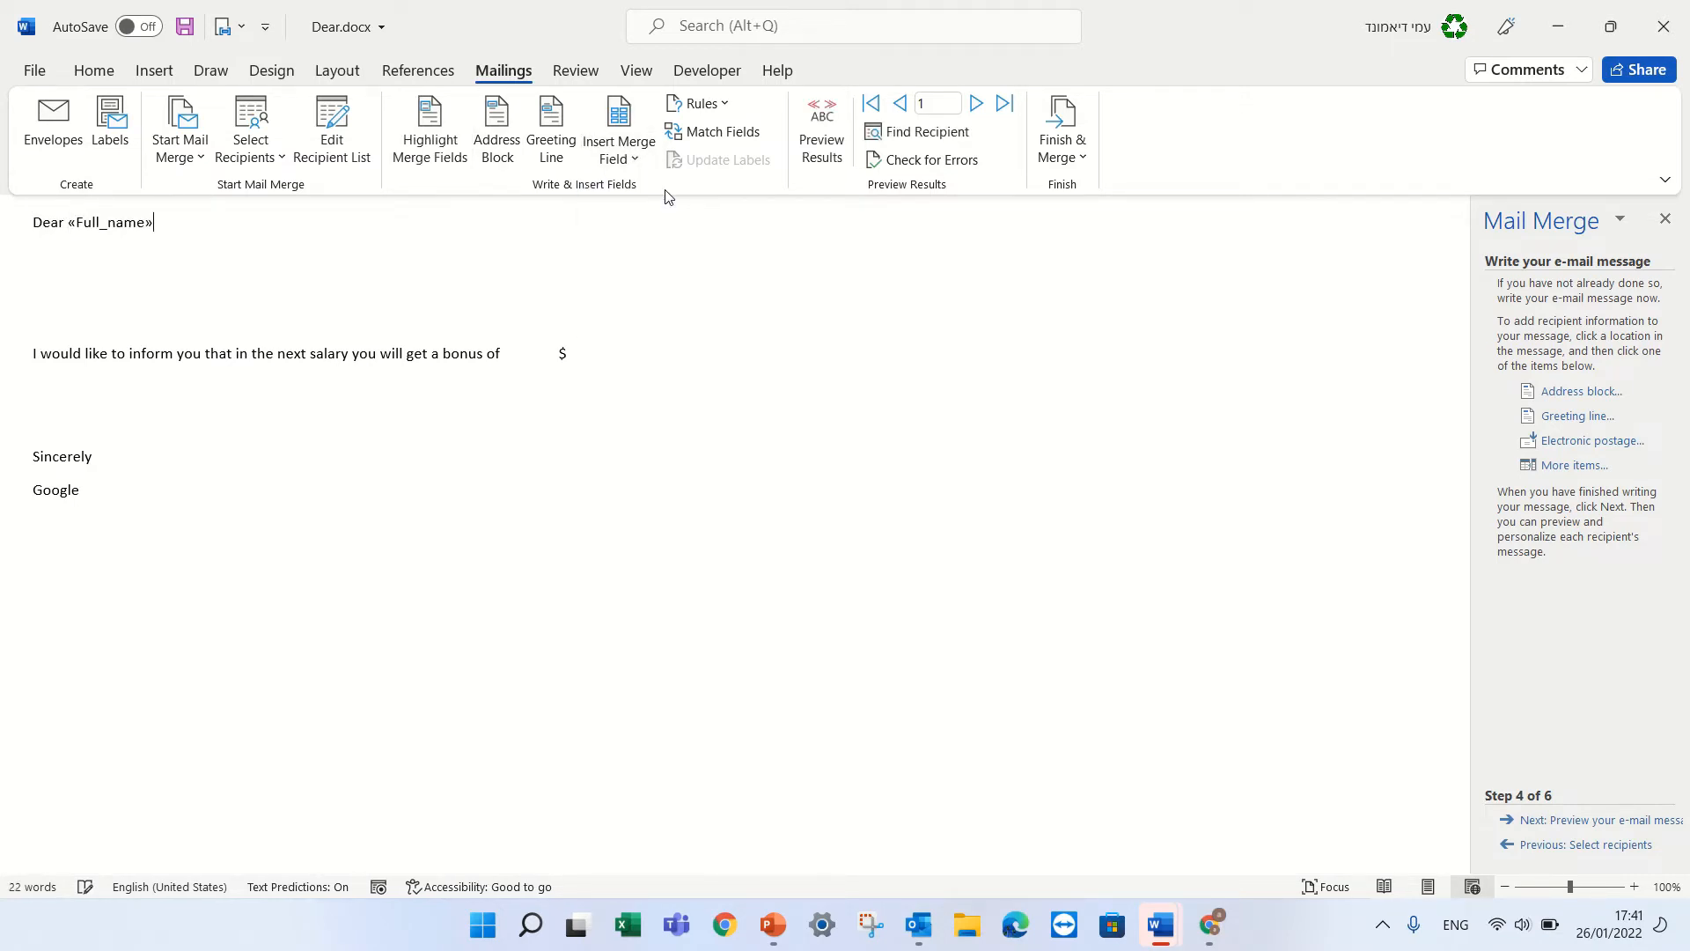
Step: Insert the Address and Country merge fields on separate lines below the greeting
{"action": "key", "text": "Return"}
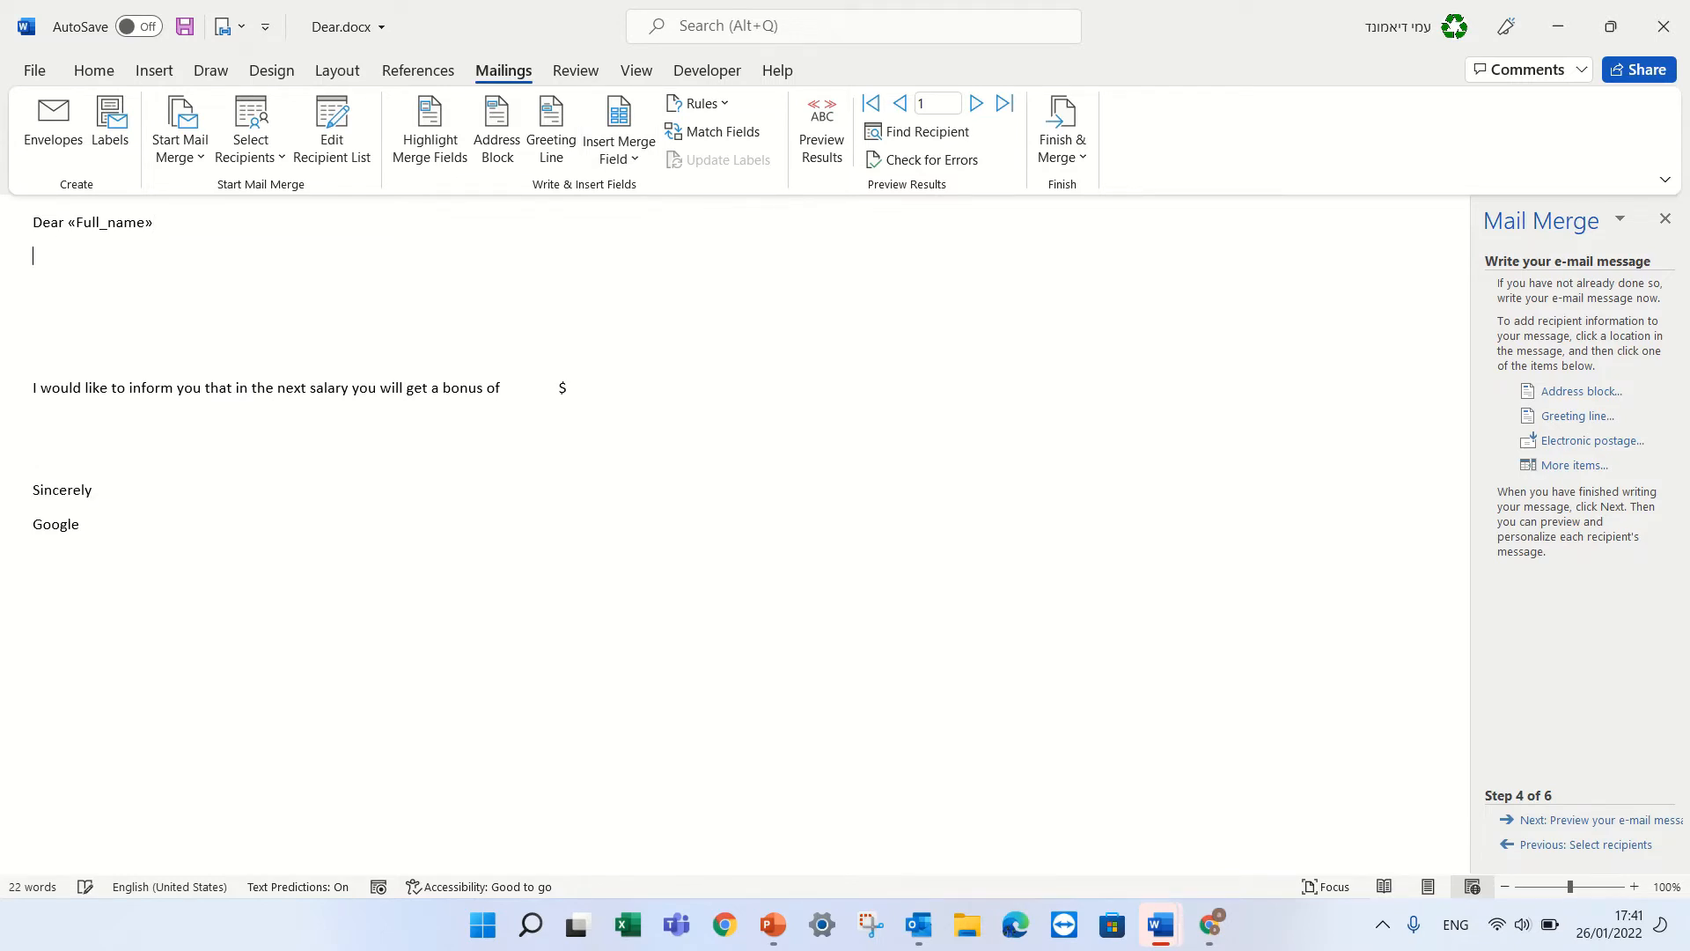
{"action": "left_click", "coordinate": [617, 151]}
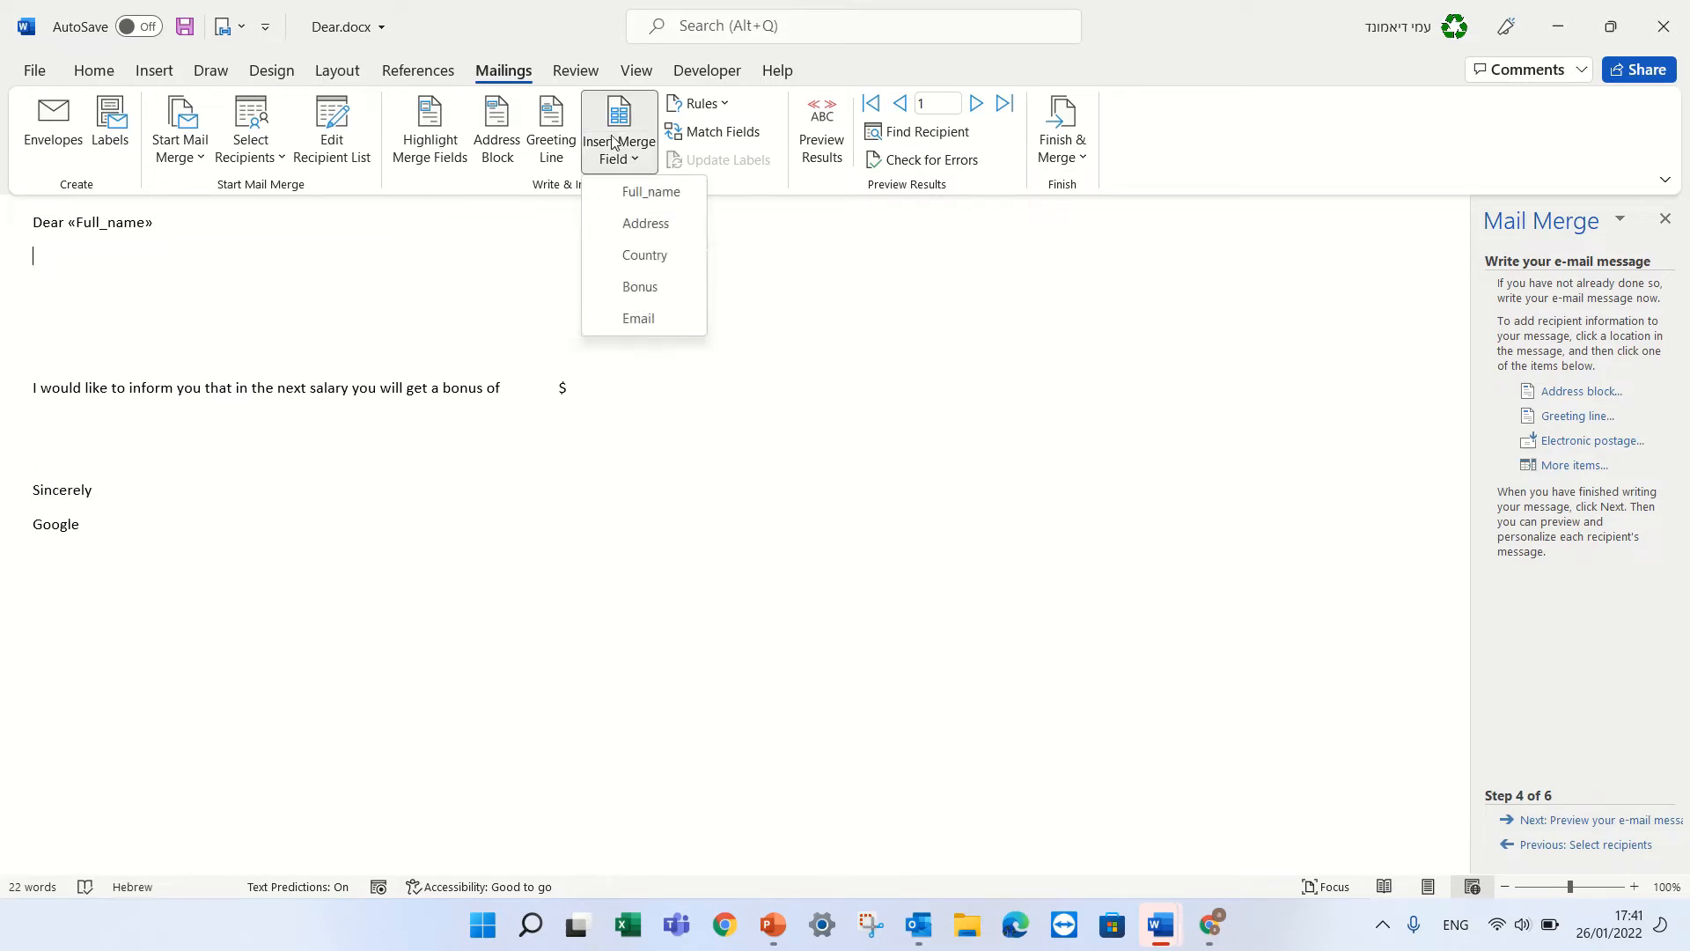
{"action": "left_click", "coordinate": [662, 226]}
{"action": "key", "text": "Return"}
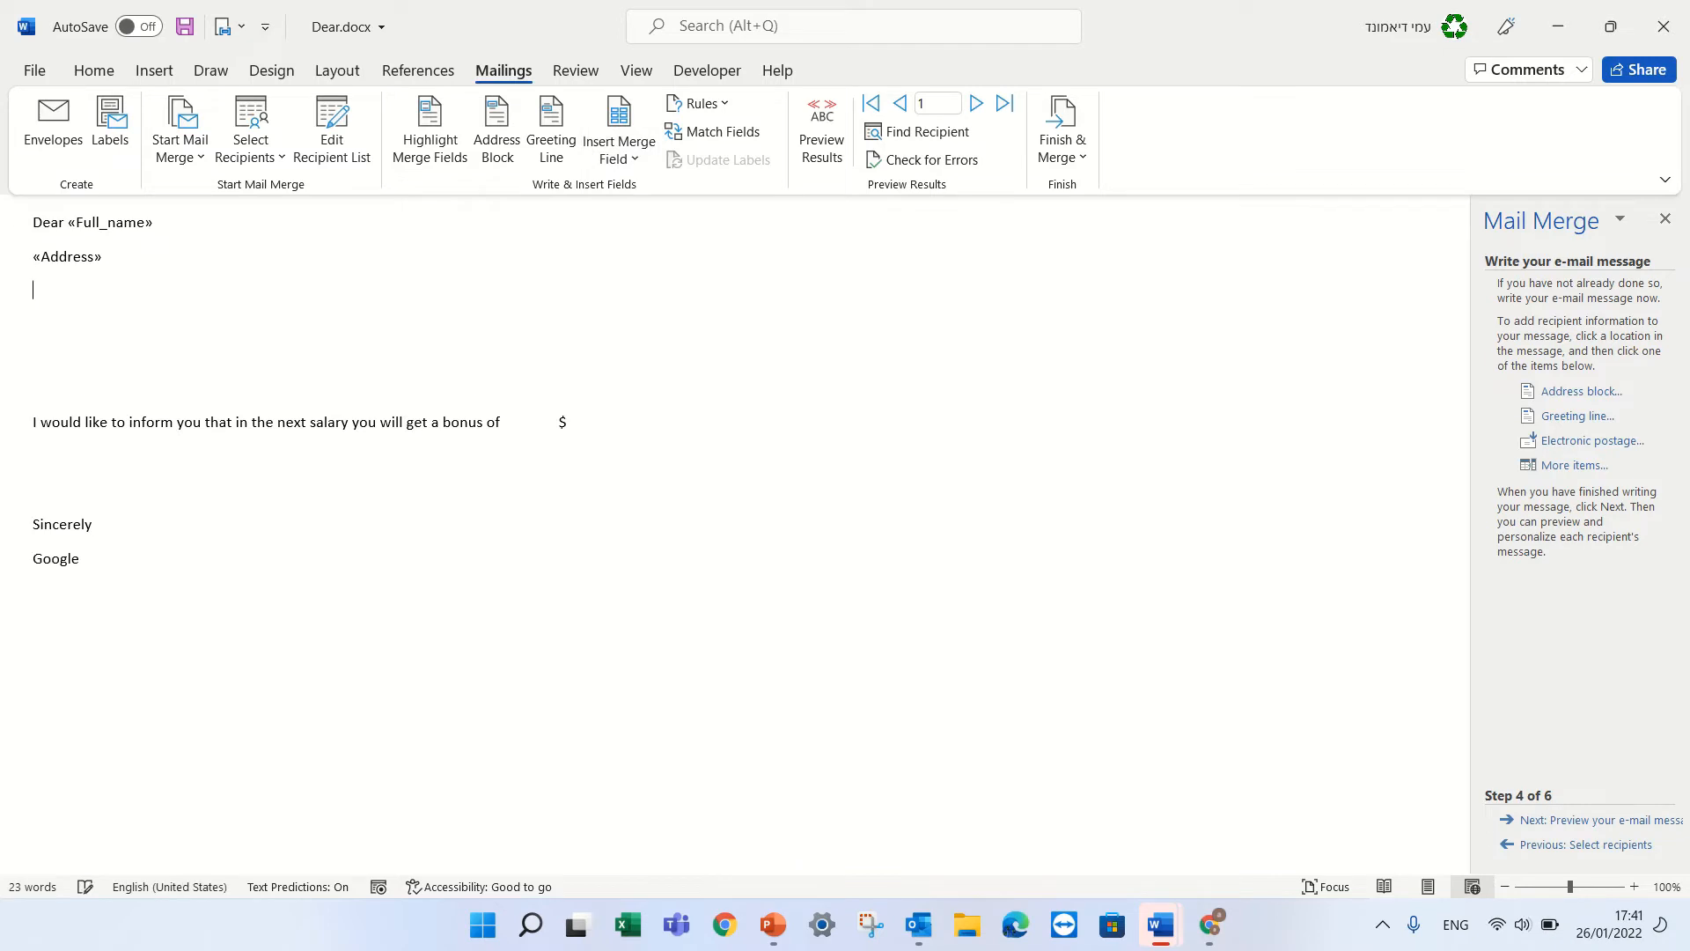
{"action": "left_click", "coordinate": [628, 157]}
{"action": "left_click", "coordinate": [652, 257]}
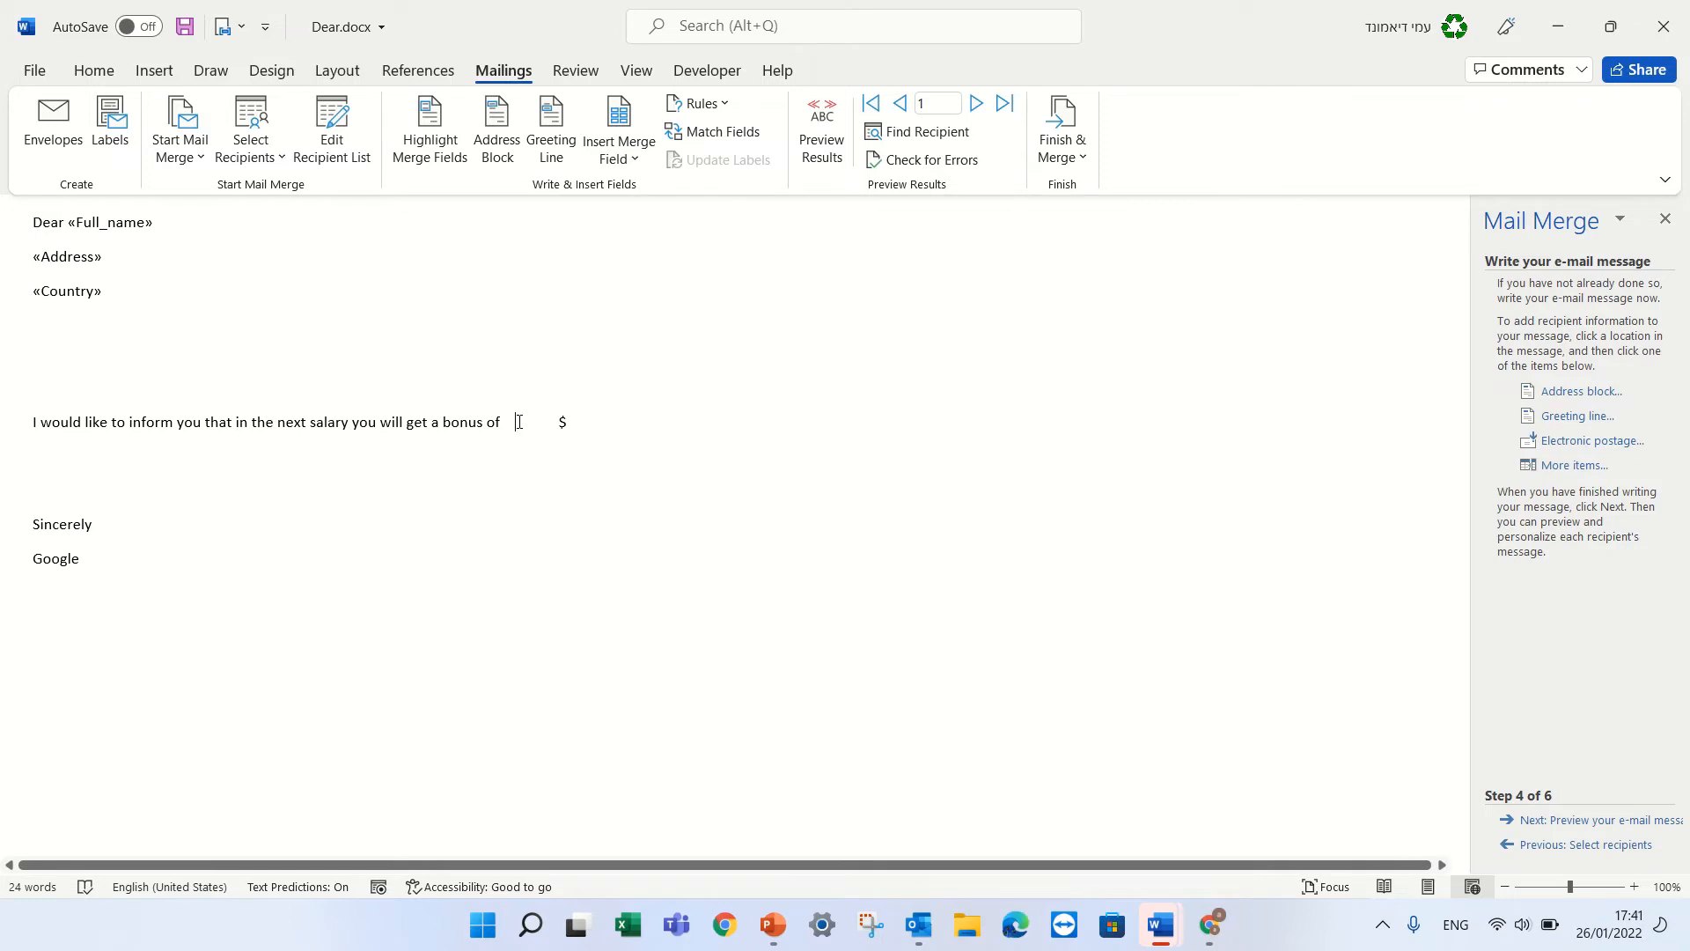
Step: Insert the Bonus merge field after "a bonus of" and preview the merged message for recipient 2
{"action": "left_click", "coordinate": [627, 149]}
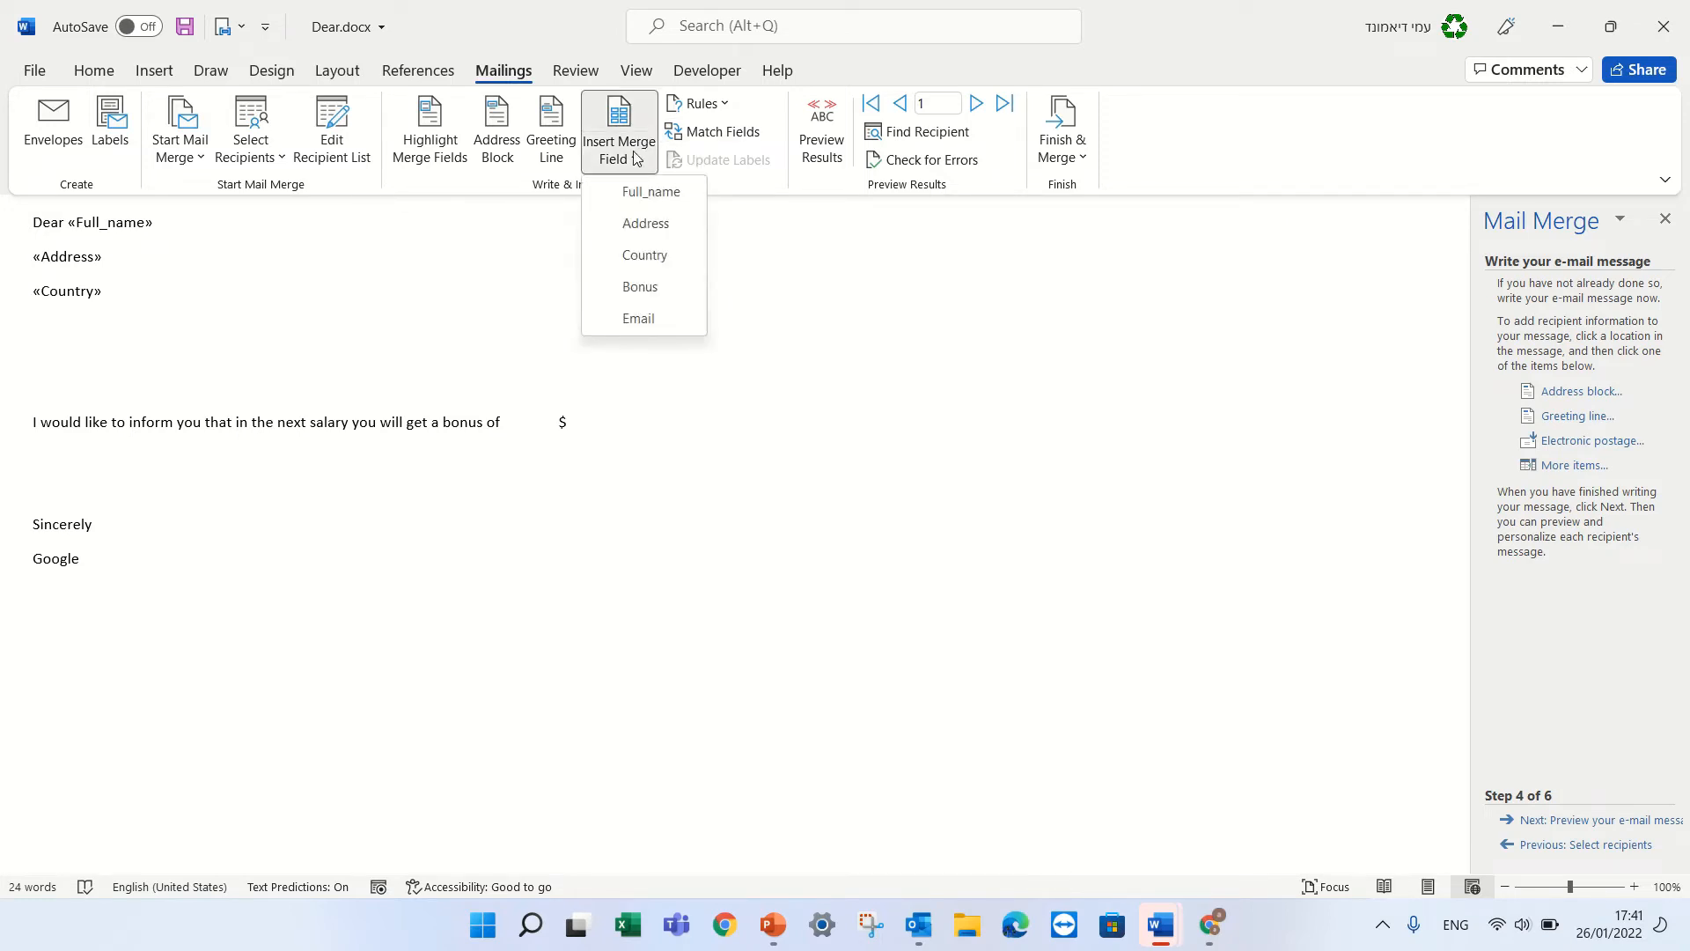
{"action": "left_click", "coordinate": [669, 290]}
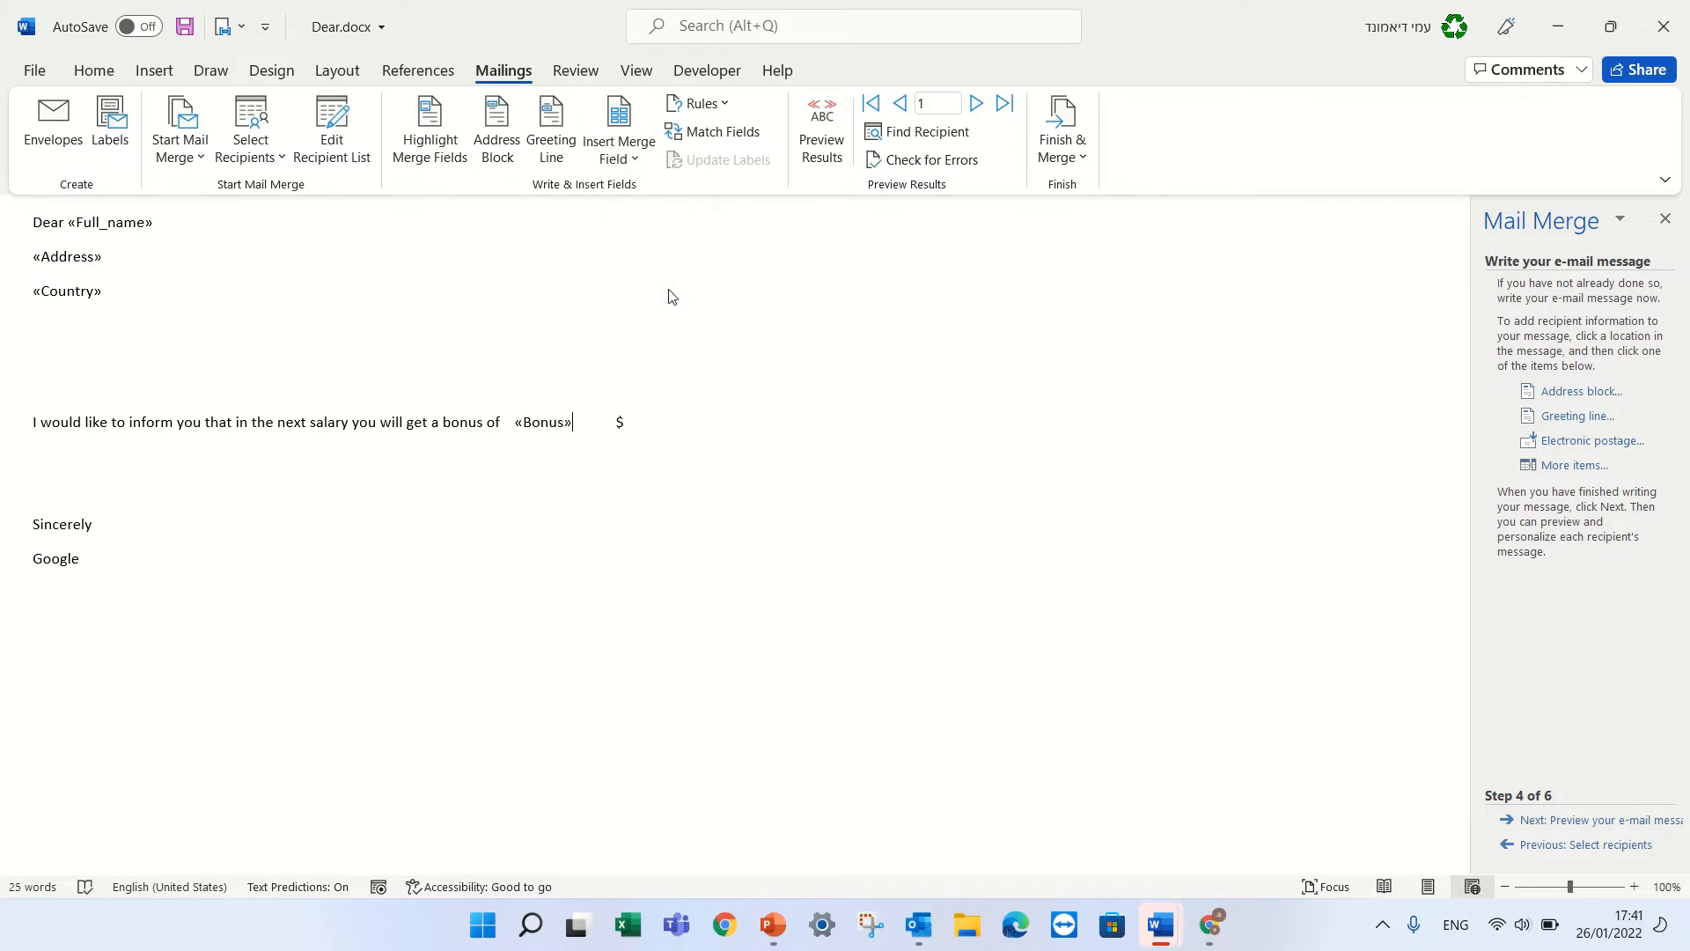
{"action": "left_click", "coordinate": [975, 104]}
{"action": "left_click", "coordinate": [1582, 820]}
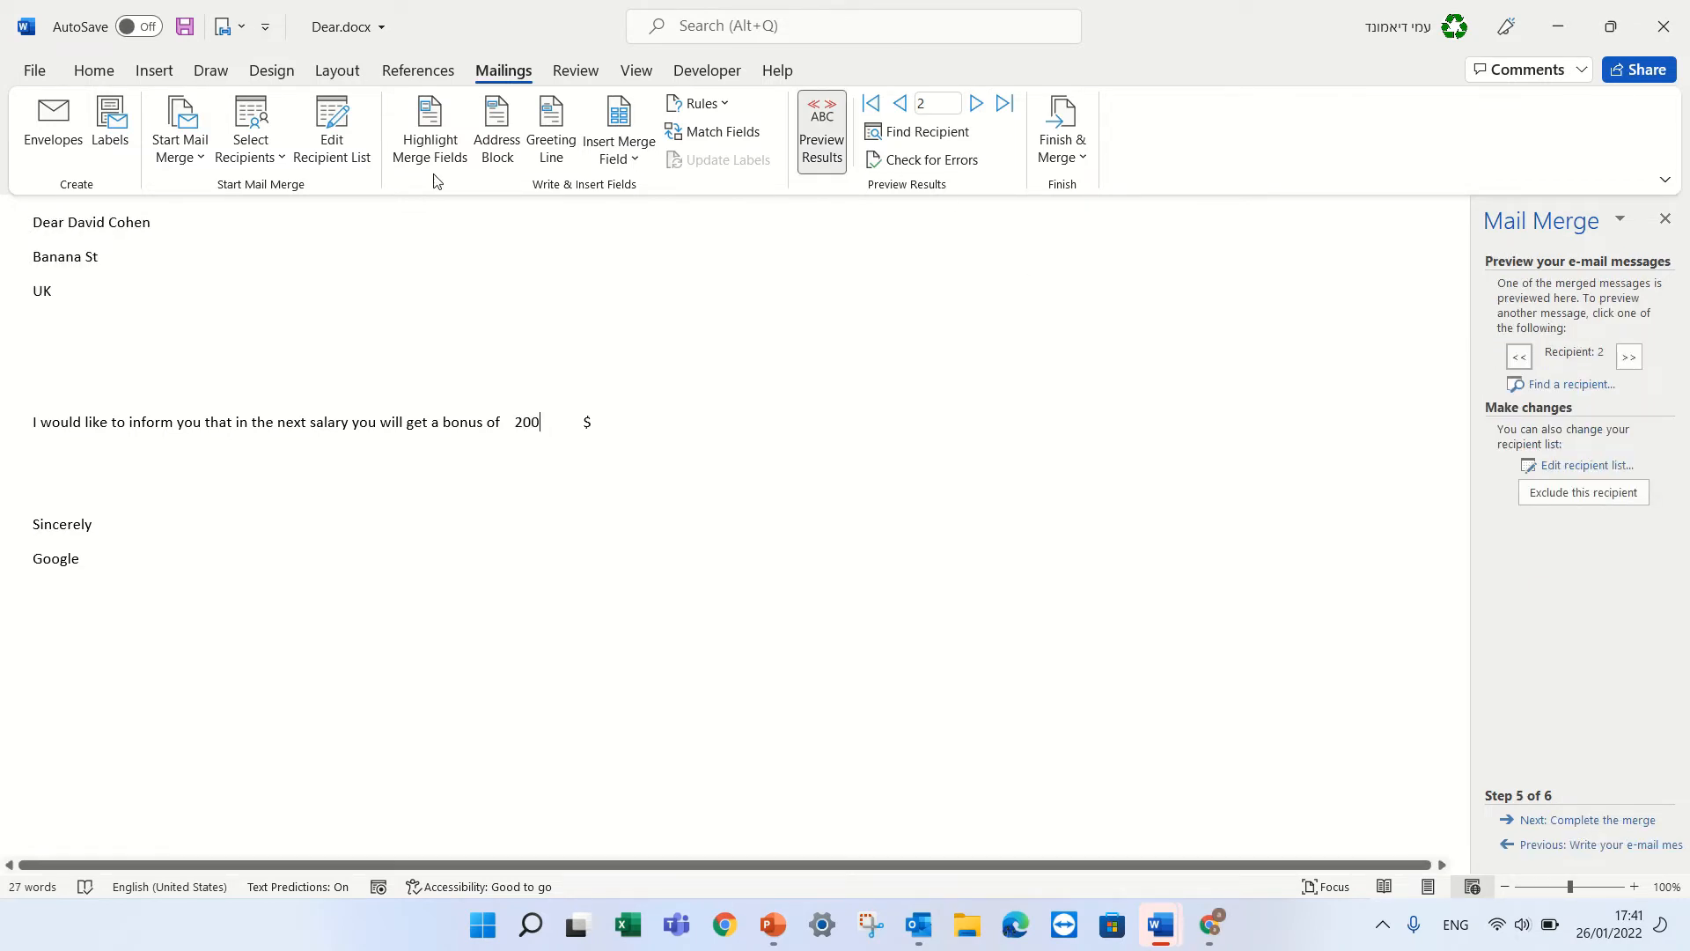
Step: Preview the merged bonus message for recipients 1 through 3
{"action": "left_click", "coordinate": [976, 105]}
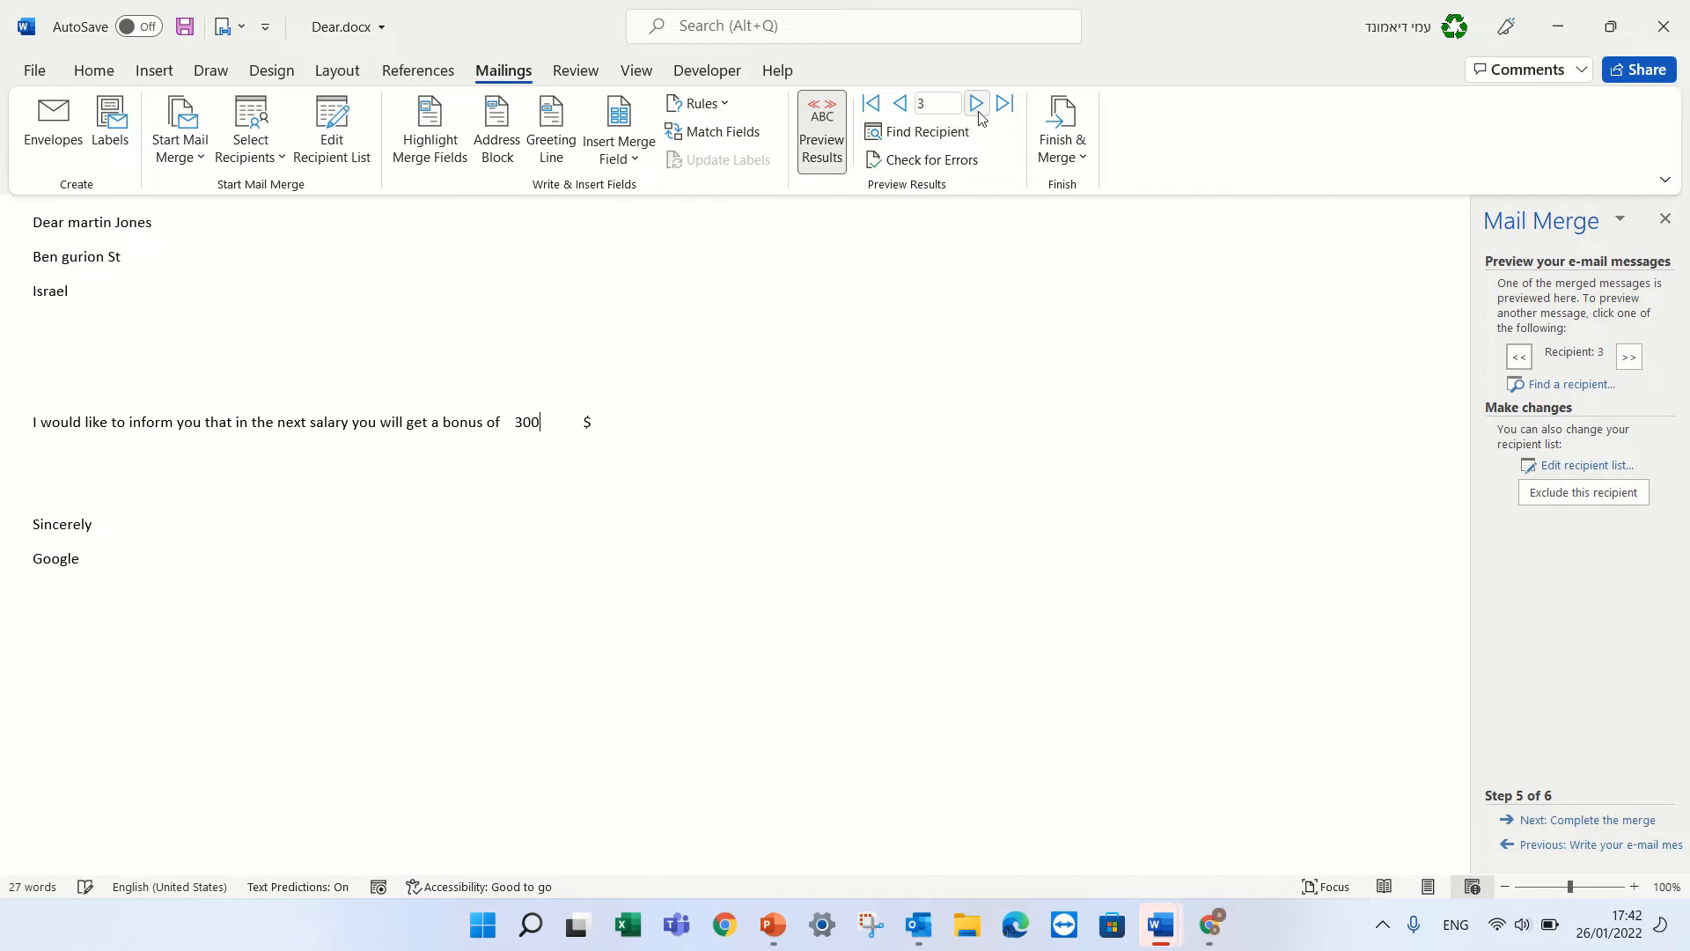
{"action": "left_click", "coordinate": [900, 104]}
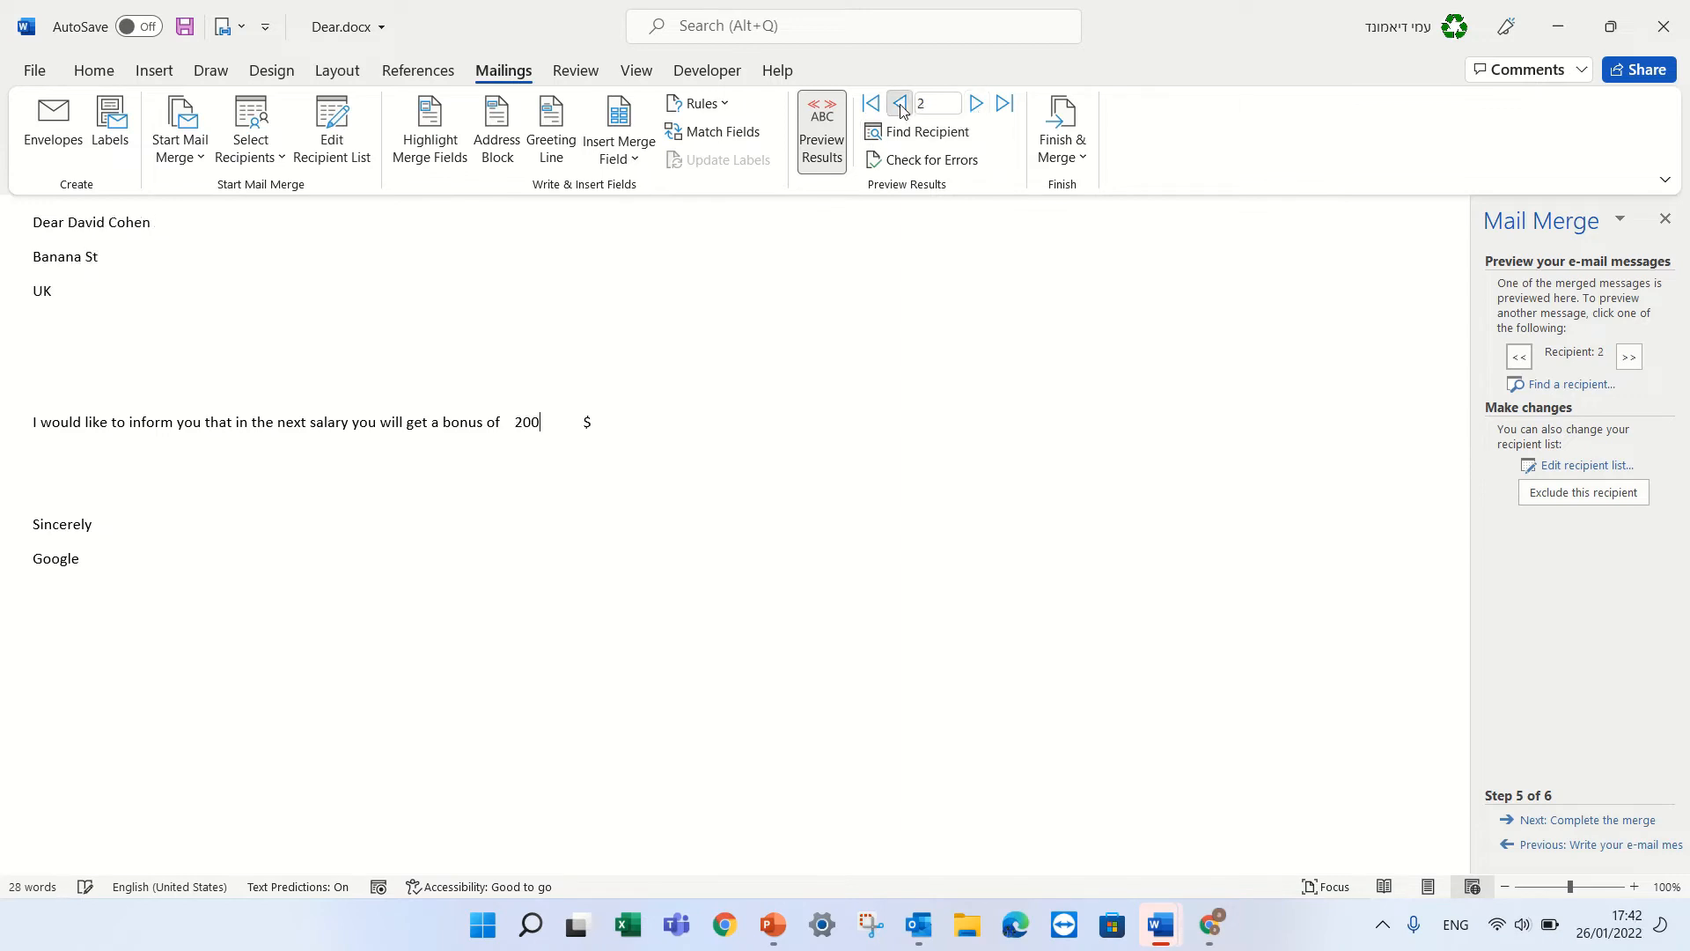
{"action": "left_click", "coordinate": [899, 104]}
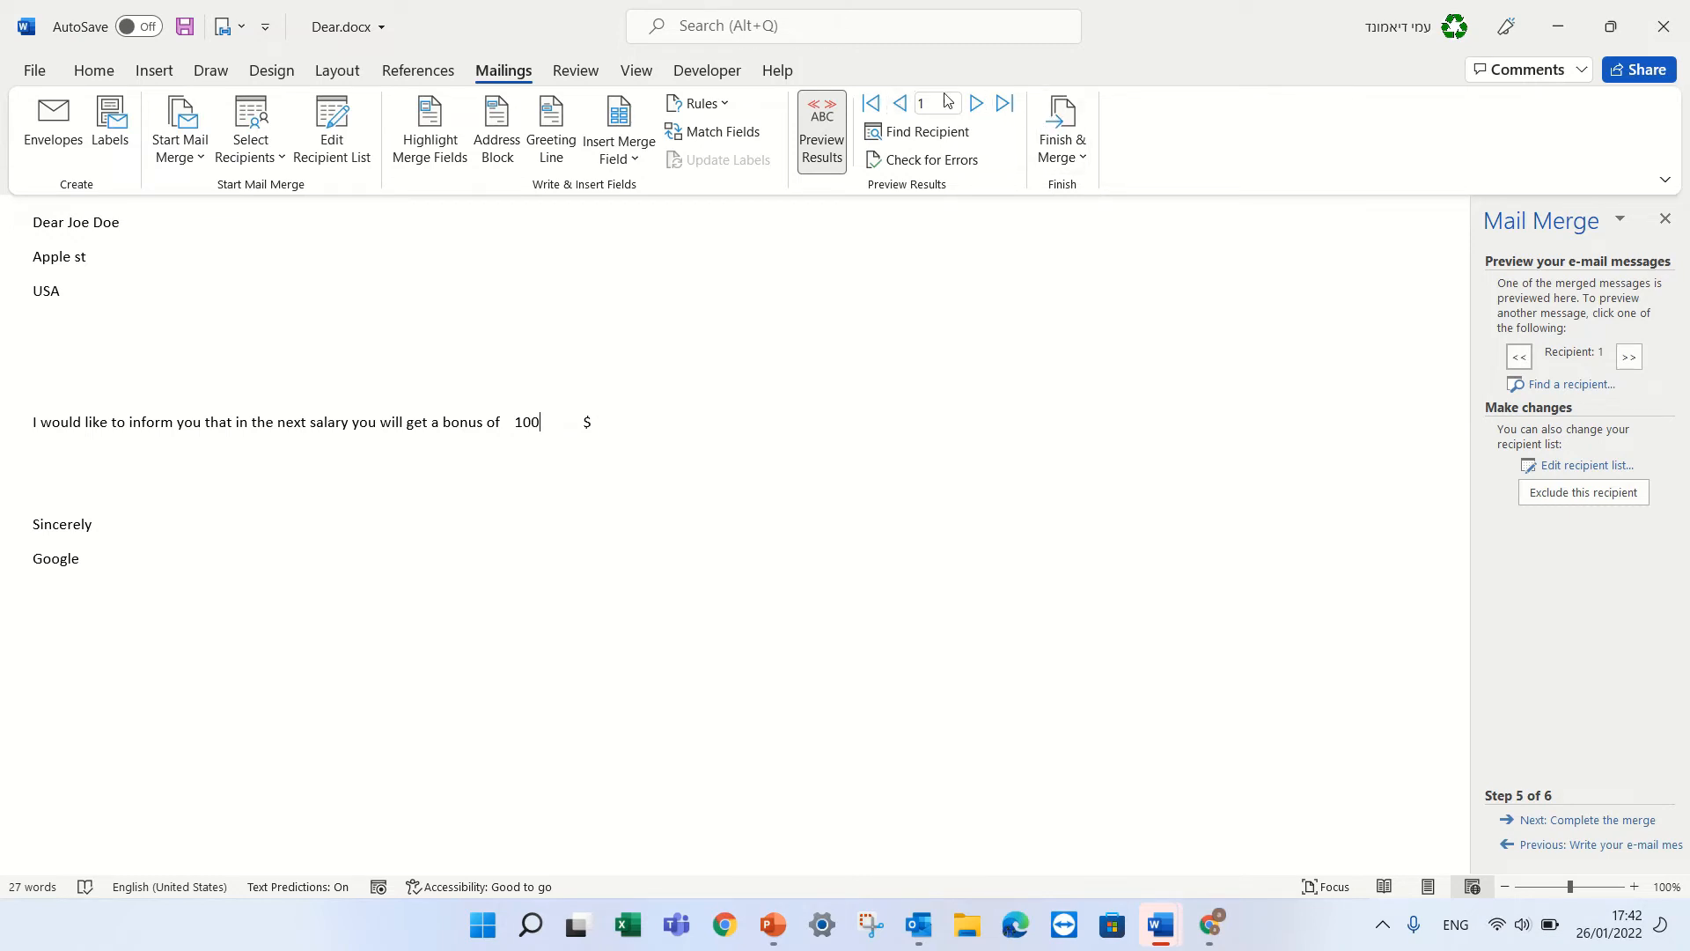
{"action": "left_click", "coordinate": [975, 104]}
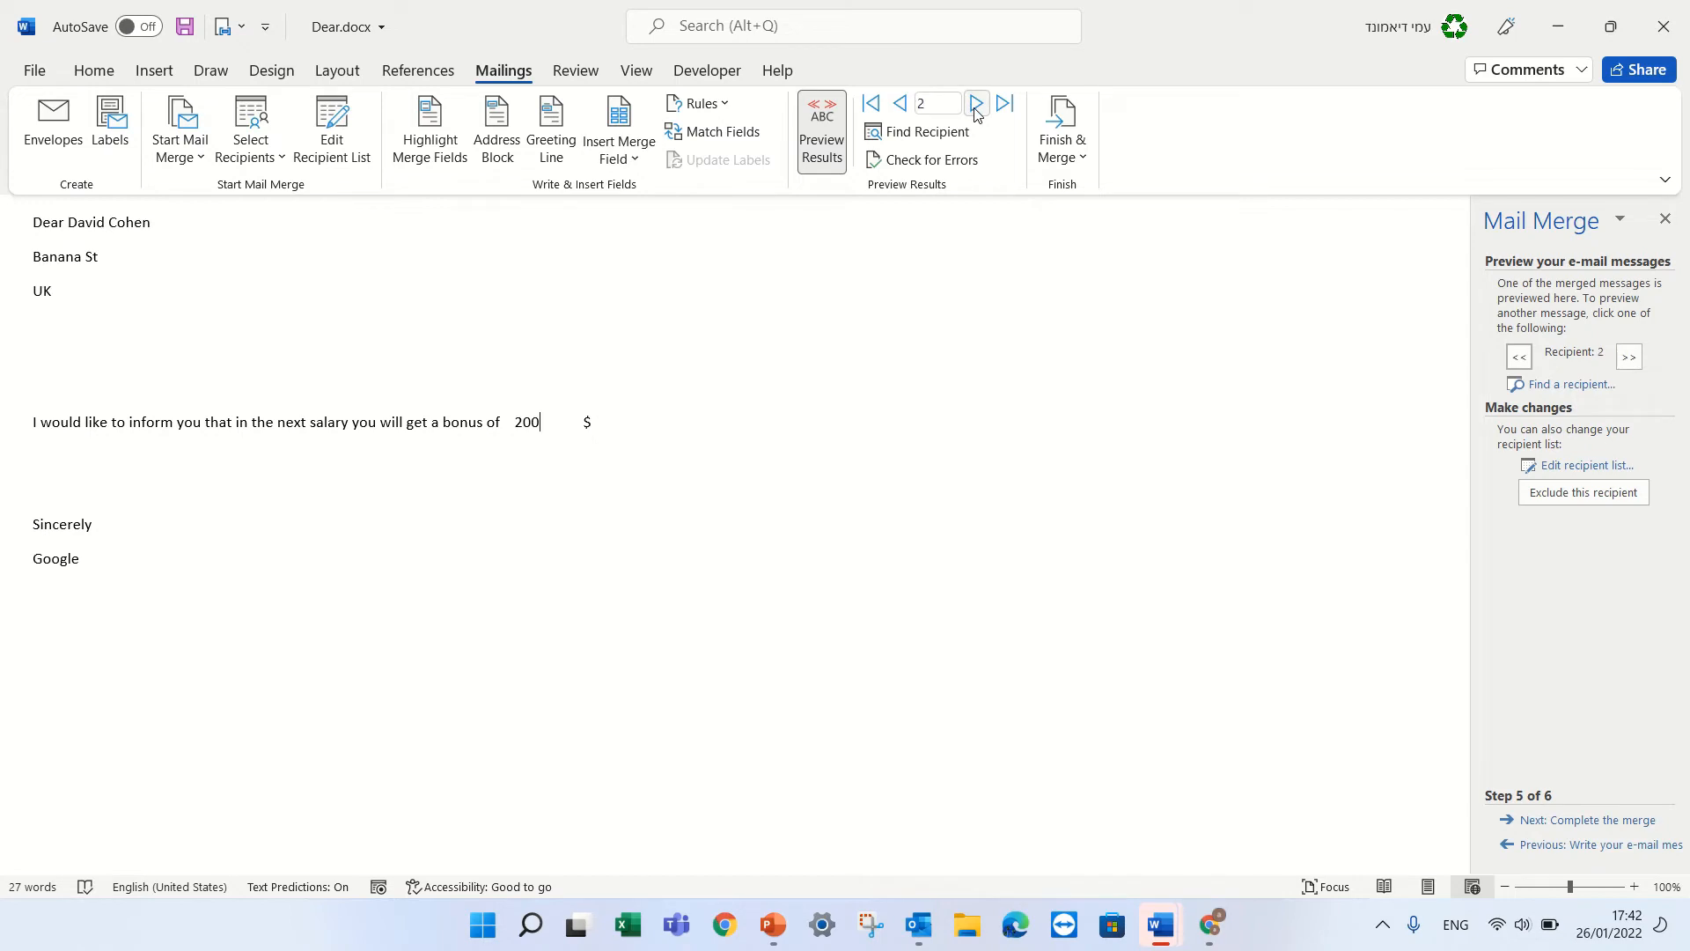
{"action": "left_click", "coordinate": [975, 104]}
{"action": "left_click", "coordinate": [899, 104]}
Step: Complete the merge by e-mailing all records in HTML format, using the Email field and the subject line "You money"
{"action": "left_click", "coordinate": [1589, 821]}
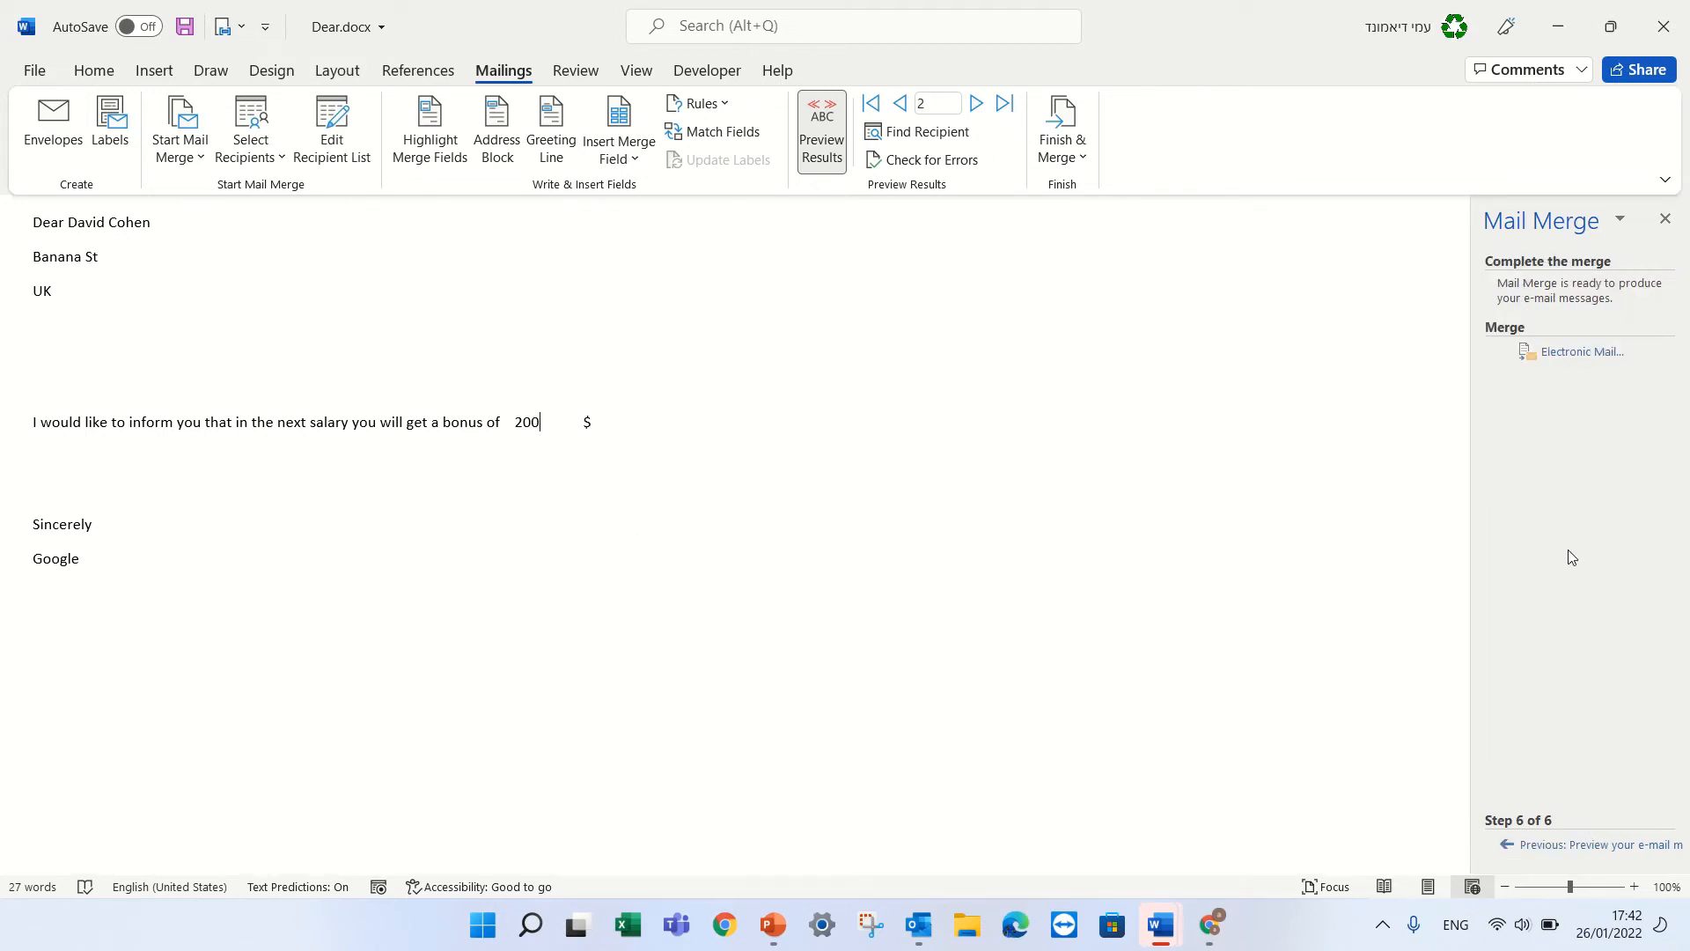
{"action": "left_click", "coordinate": [1557, 353]}
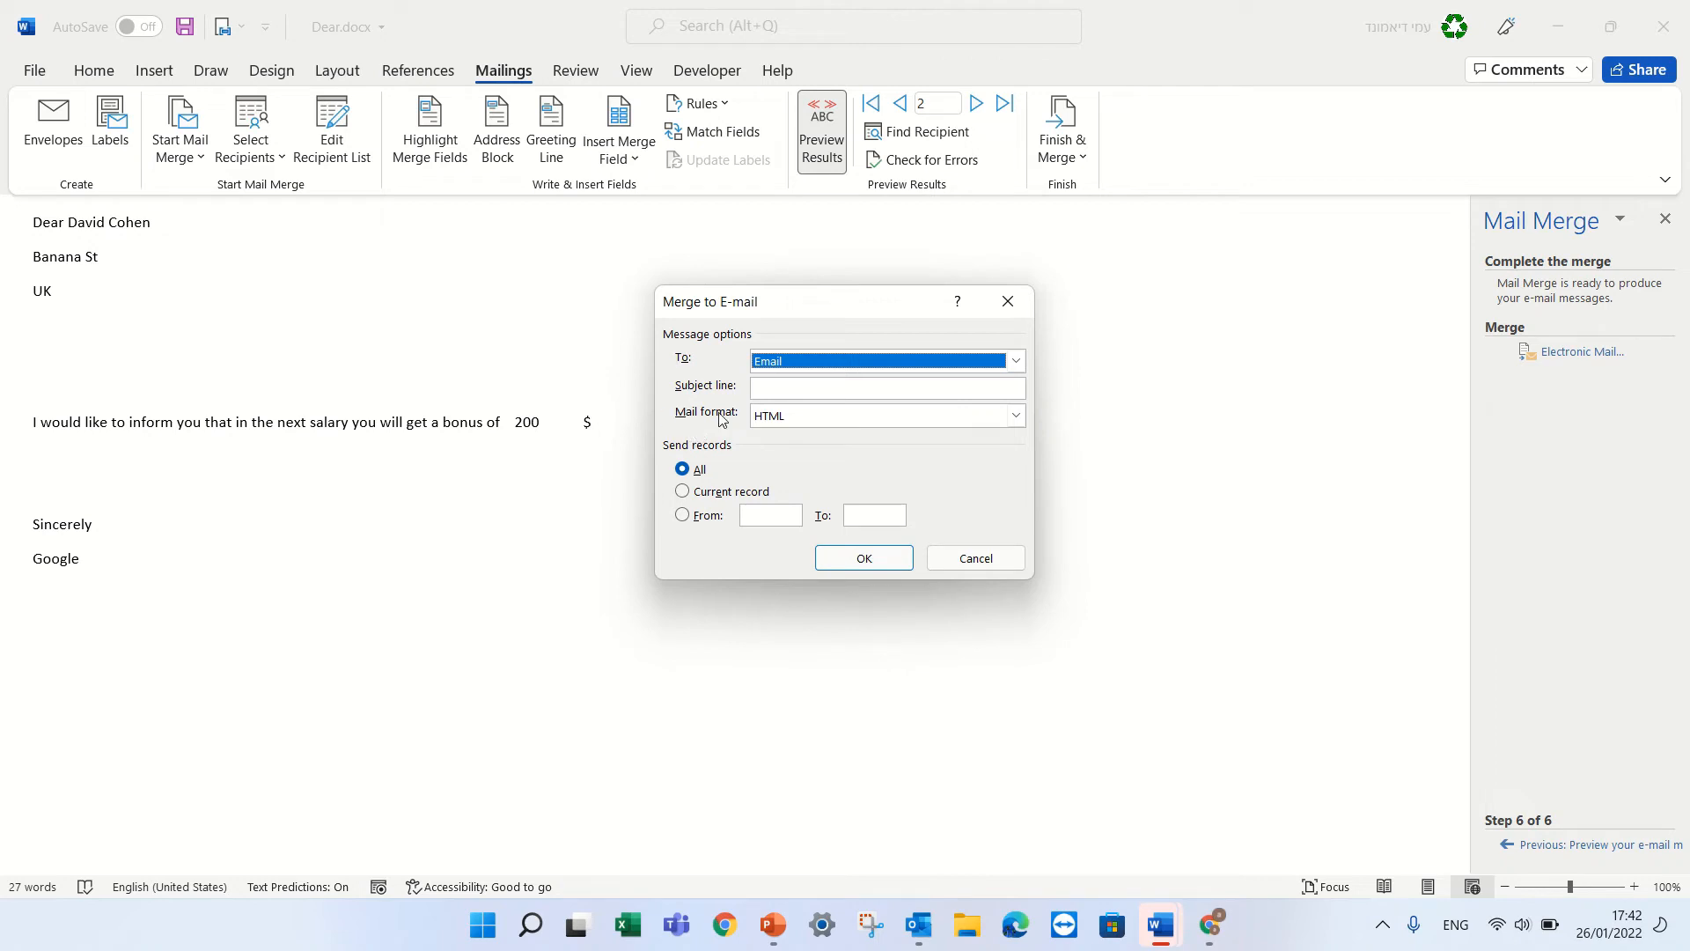
{"action": "left_click", "coordinate": [817, 389]}
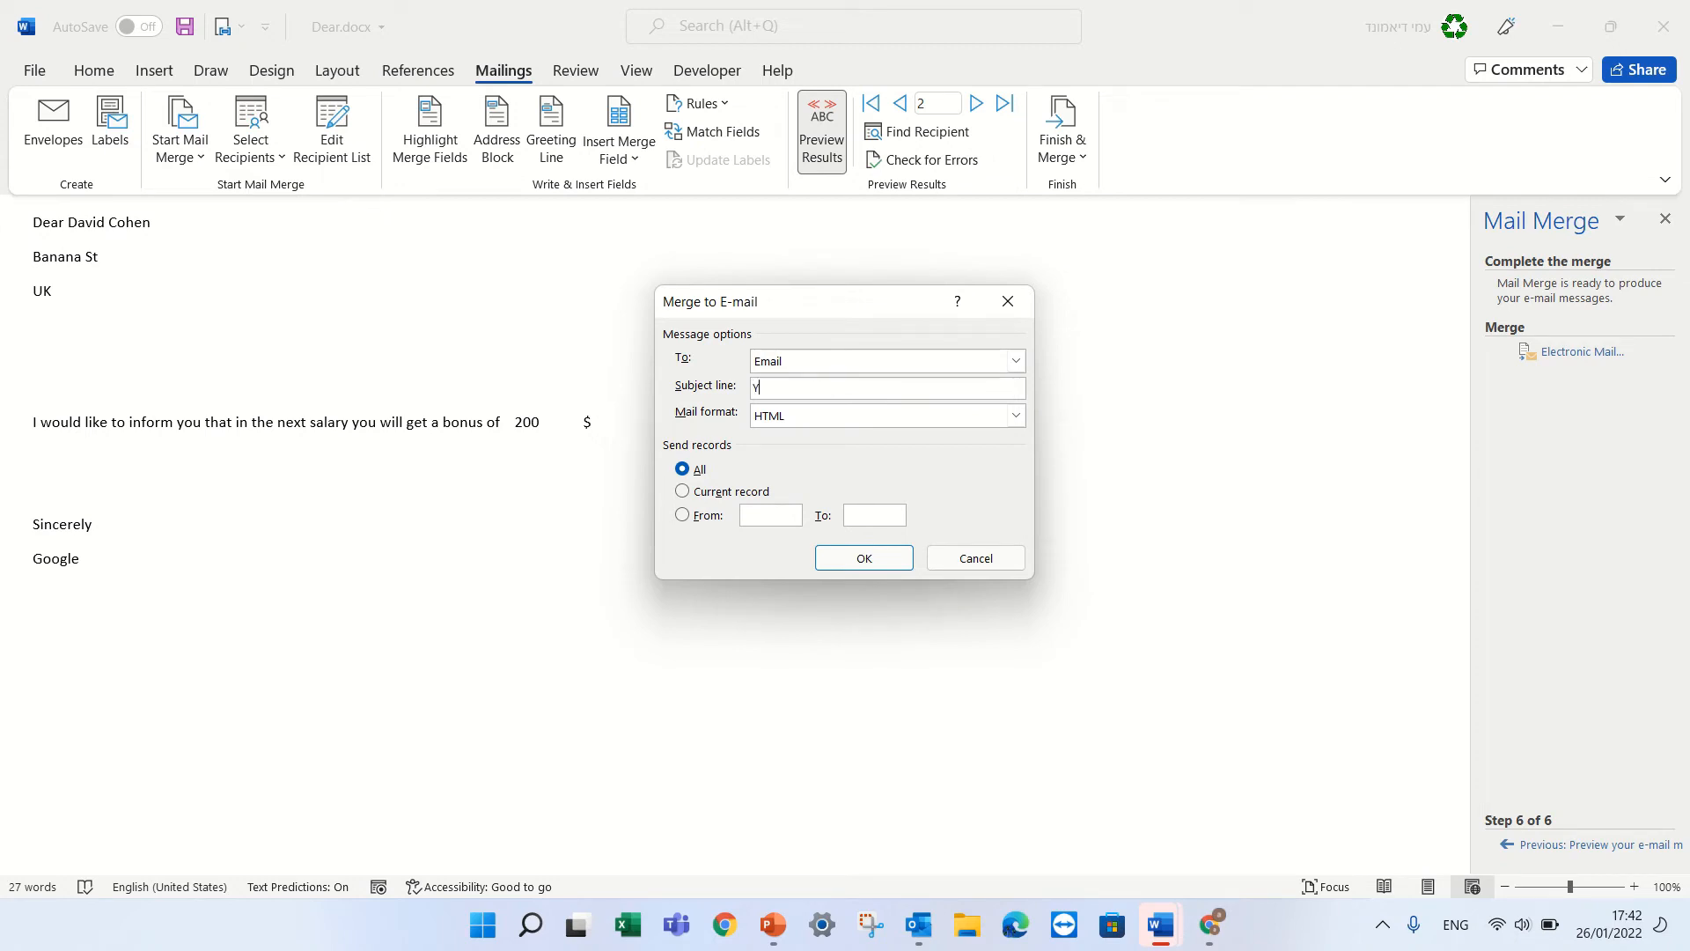
{"action": "type", "text": "You b"}
{"action": "key", "text": "BackSpace"}
{"action": "key", "text": "BackSpace"}
{"action": "key", "text": "BackSpace"}
{"action": "key", "text": "BackSpace"}
{"action": "type", "text": "money"}
{"action": "left_click", "coordinate": [875, 559]}
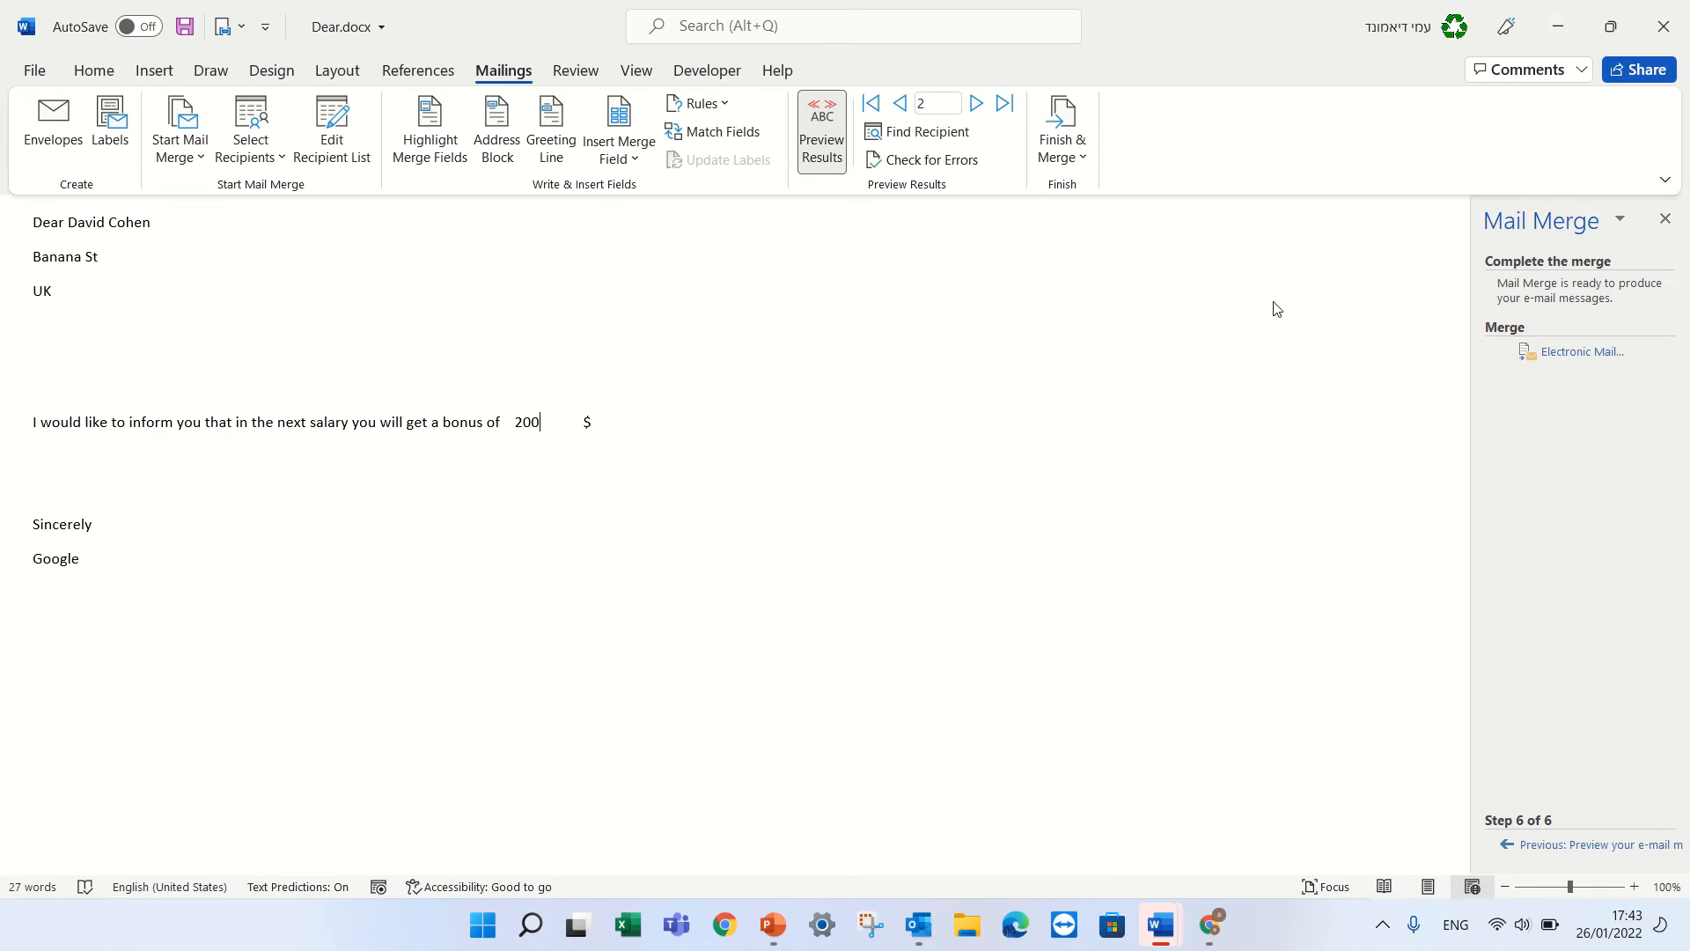
Step: Switch to Outlook to check the outbox for the merged messages, and minimize the Outlook and Word windows
{"action": "left_click", "coordinate": [920, 925]}
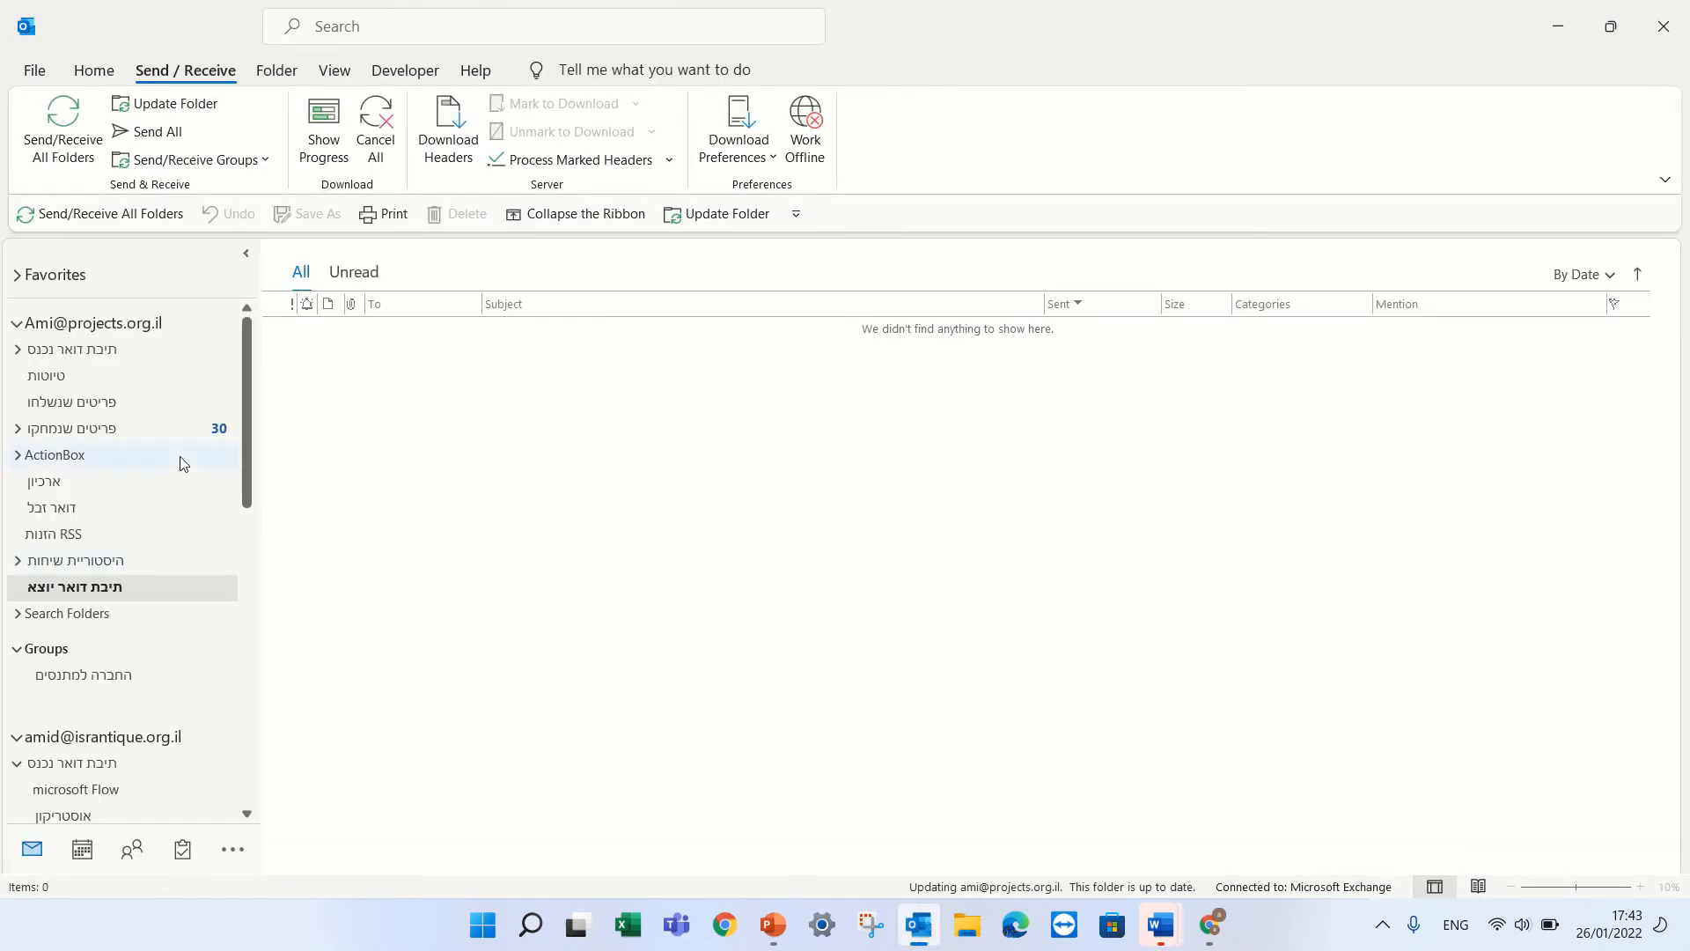
{"action": "left_click_drag", "start_coordinate": [253, 405], "coordinate": [249, 167]}
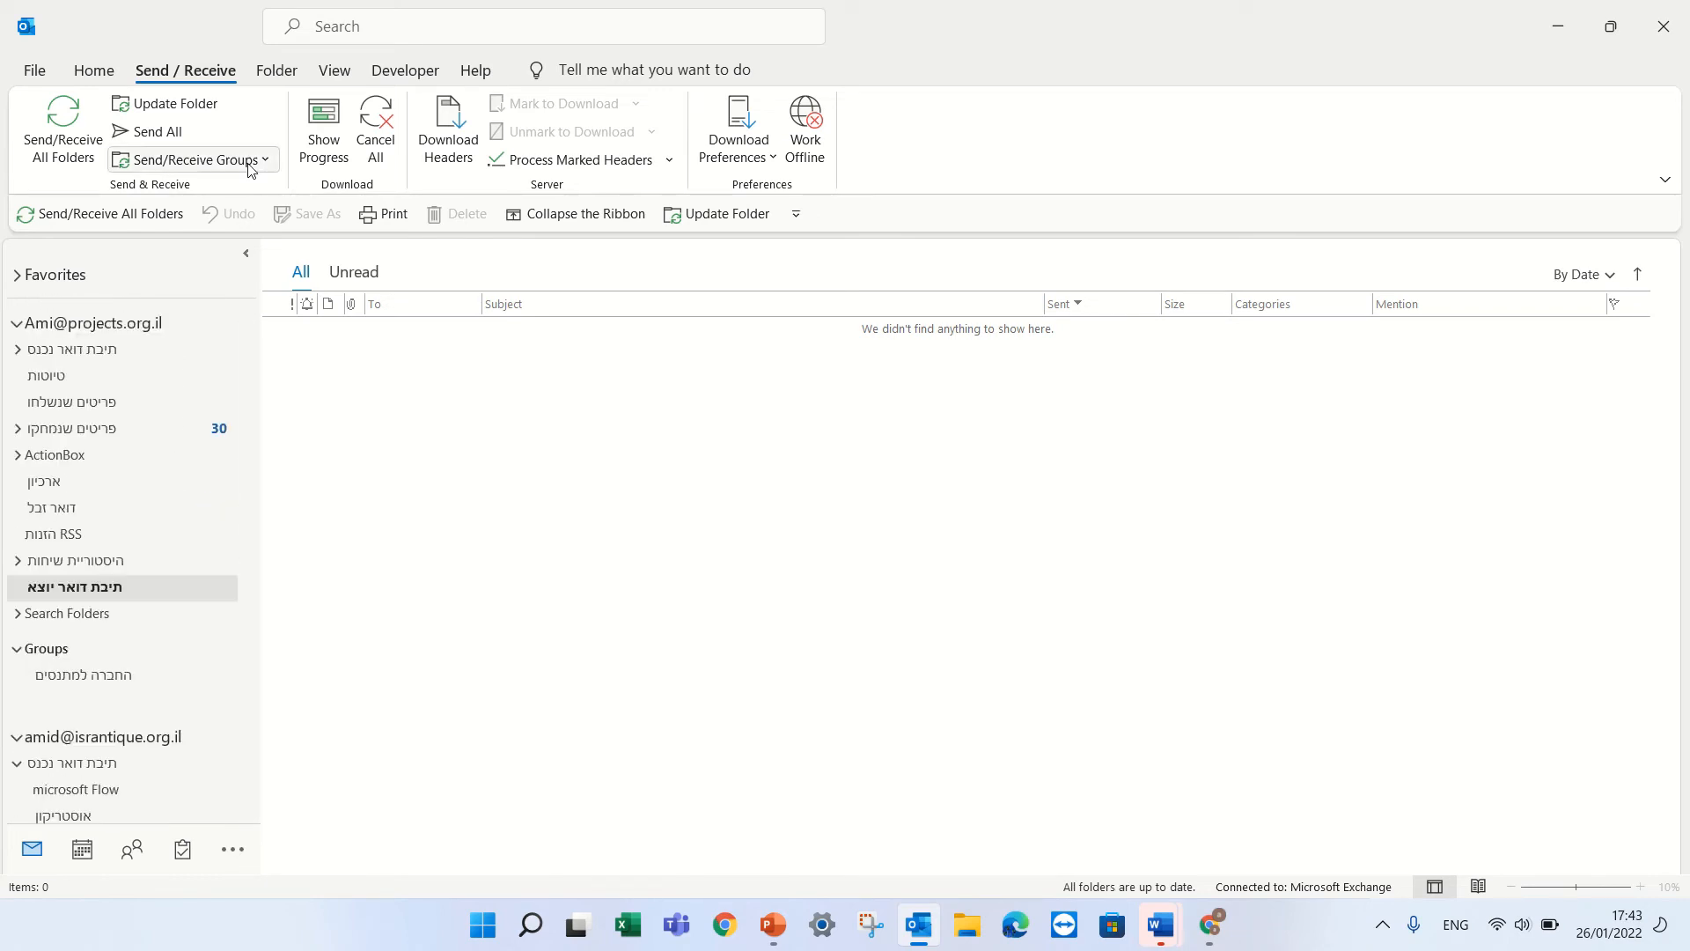
{"action": "left_click", "coordinate": [1560, 35]}
{"action": "left_click", "coordinate": [1563, 35]}
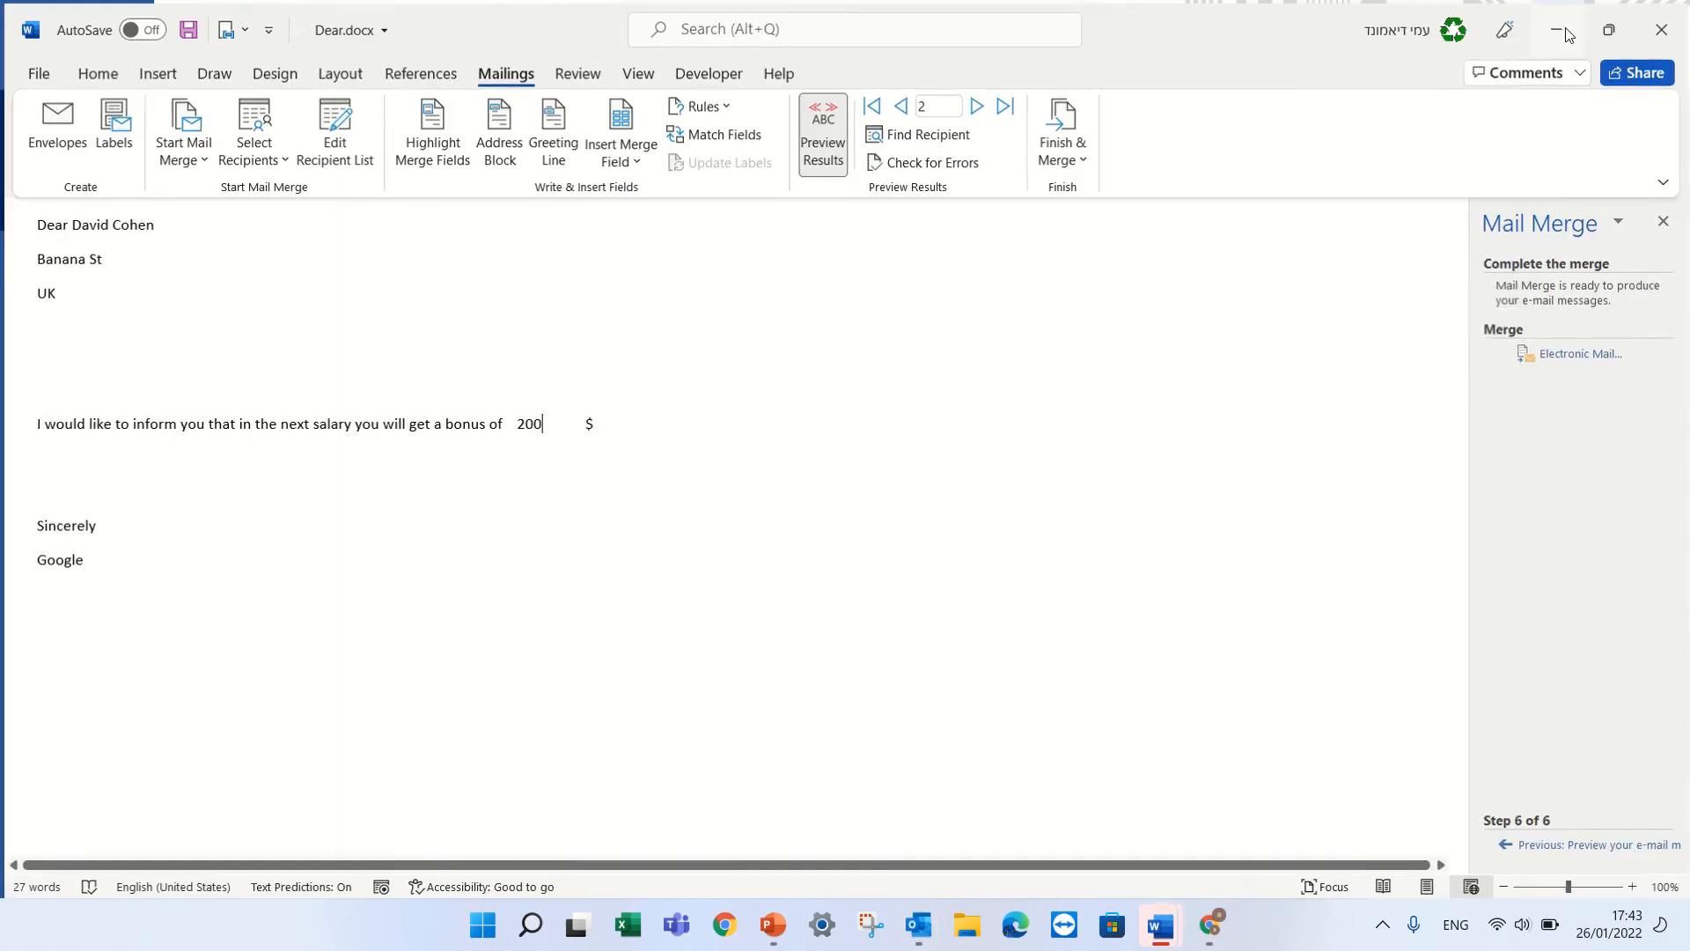
{"action": "left_click", "coordinate": [1565, 28]}
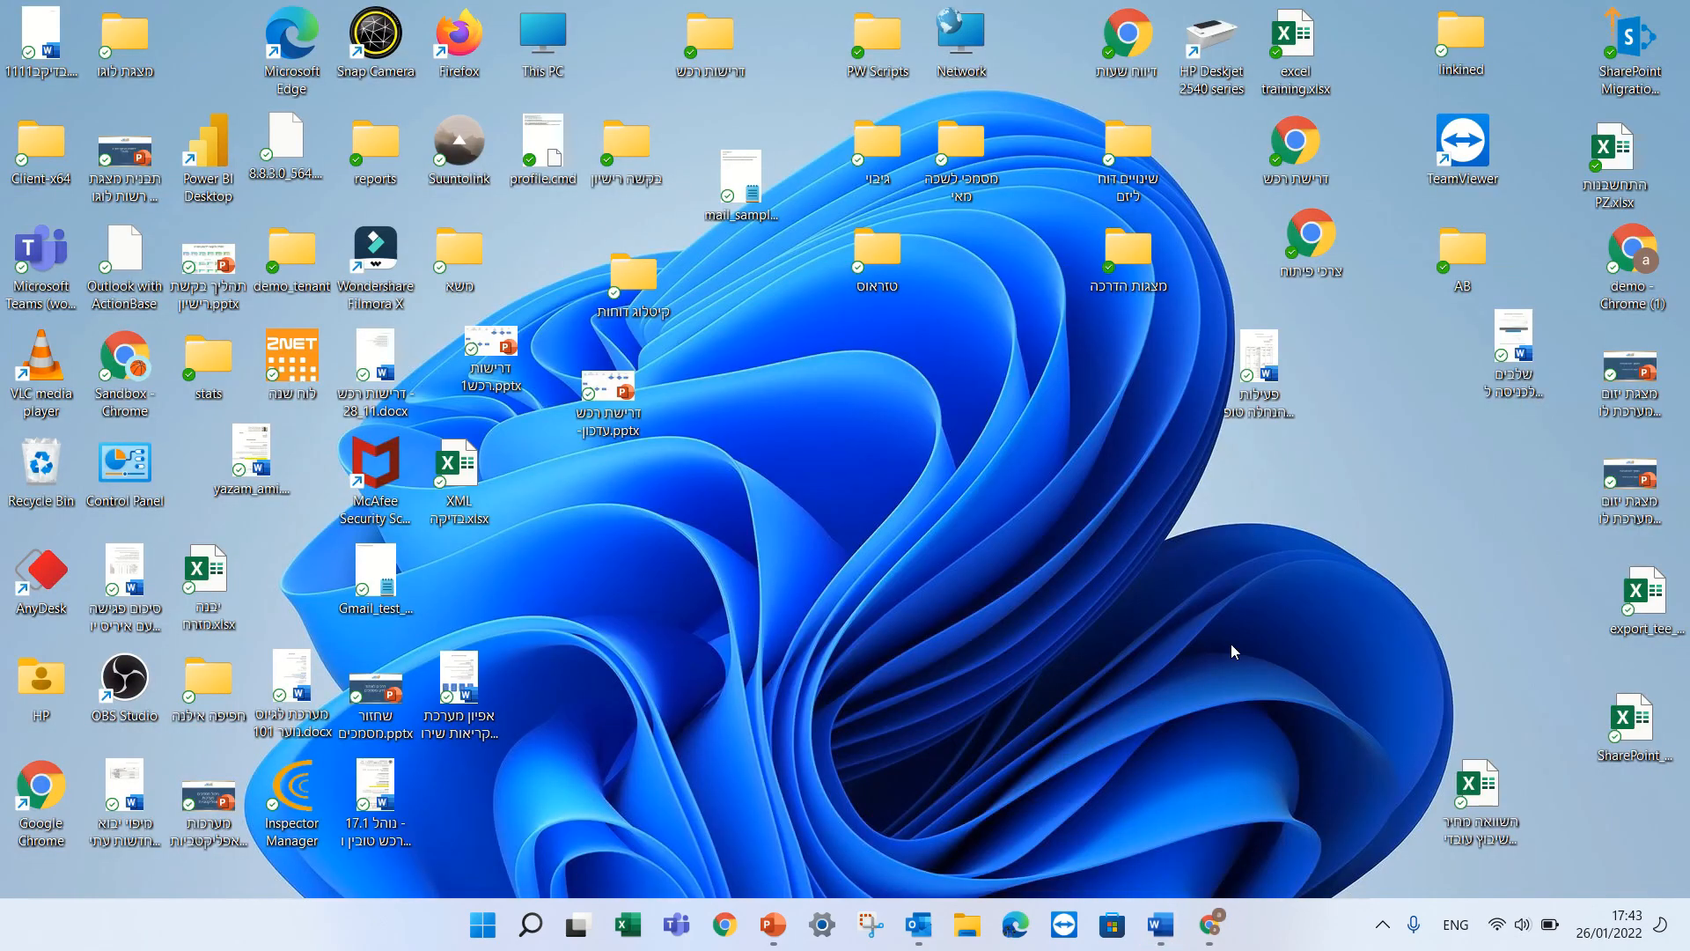
Step: Read the three newly received "You money" messages in the Outlook web inbox in Chrome, and return to Dear.docx in Word
{"action": "left_click", "coordinate": [1223, 939]}
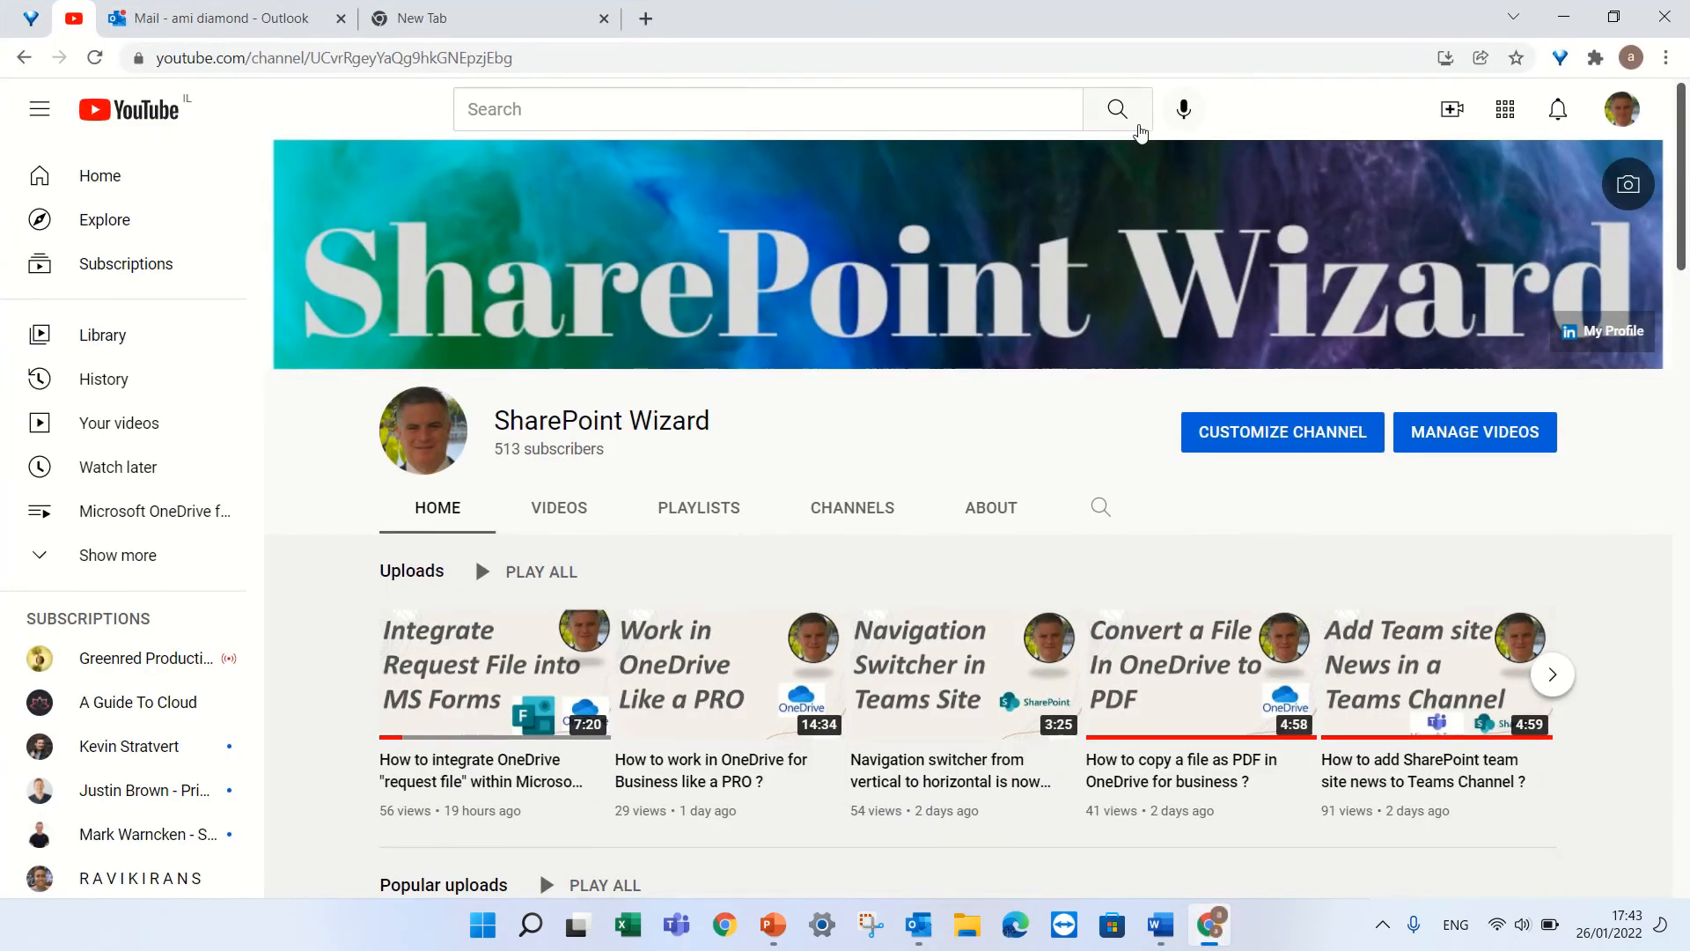
{"action": "left_click", "coordinate": [222, 24]}
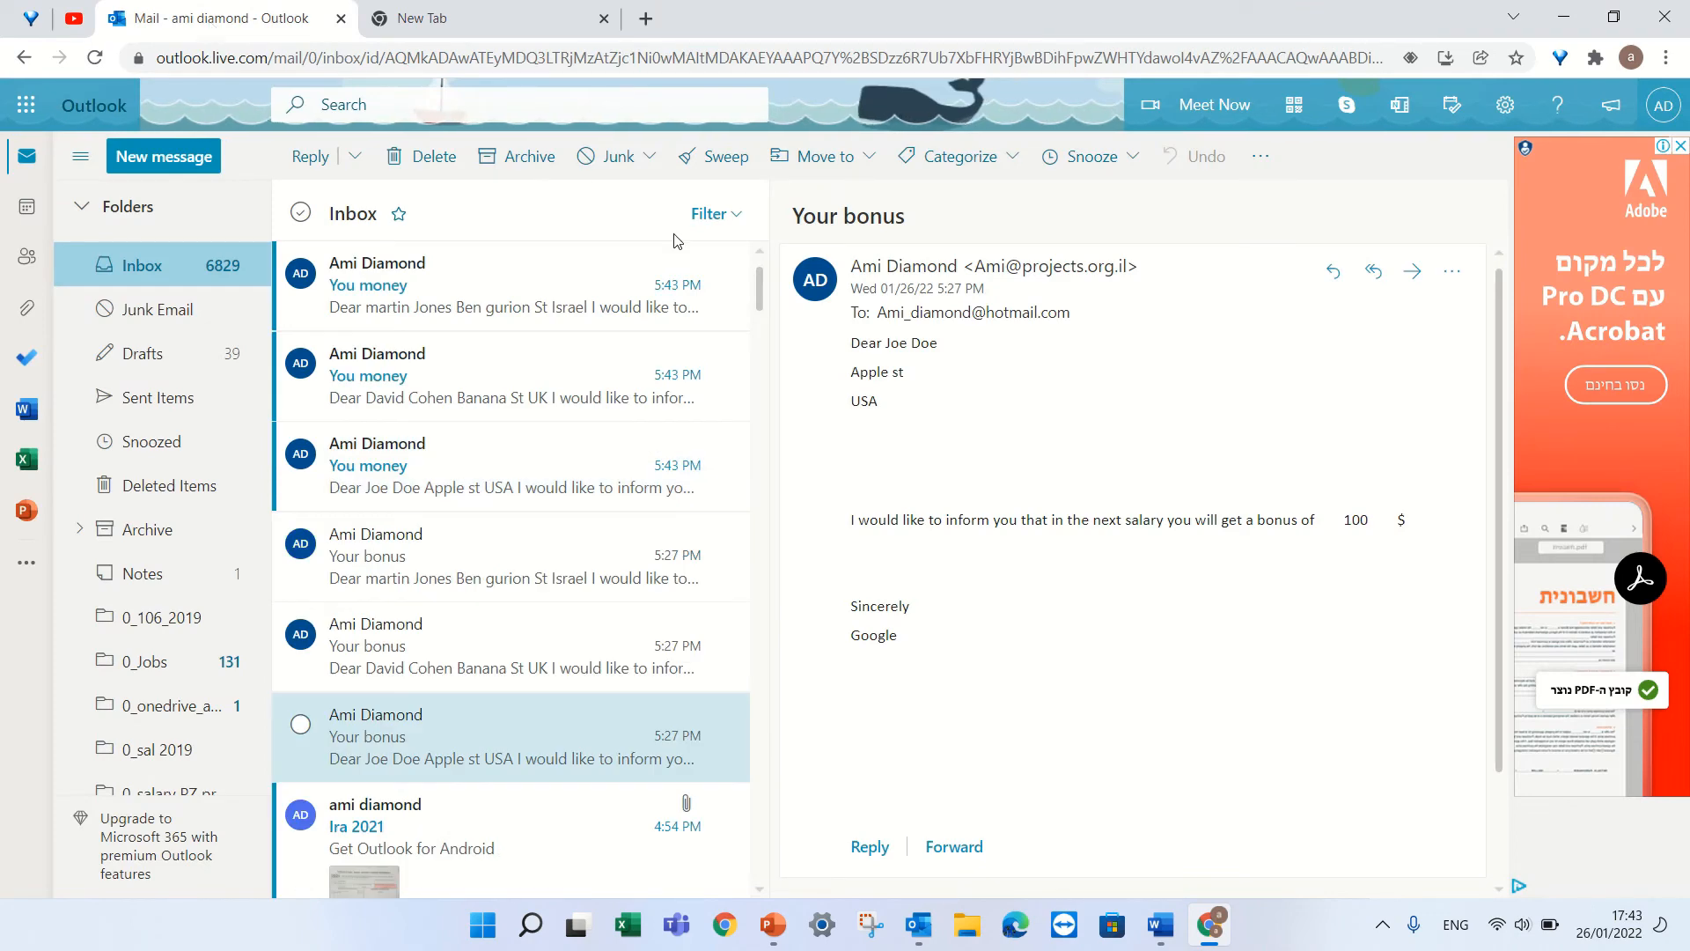
{"action": "left_click", "coordinate": [371, 293]}
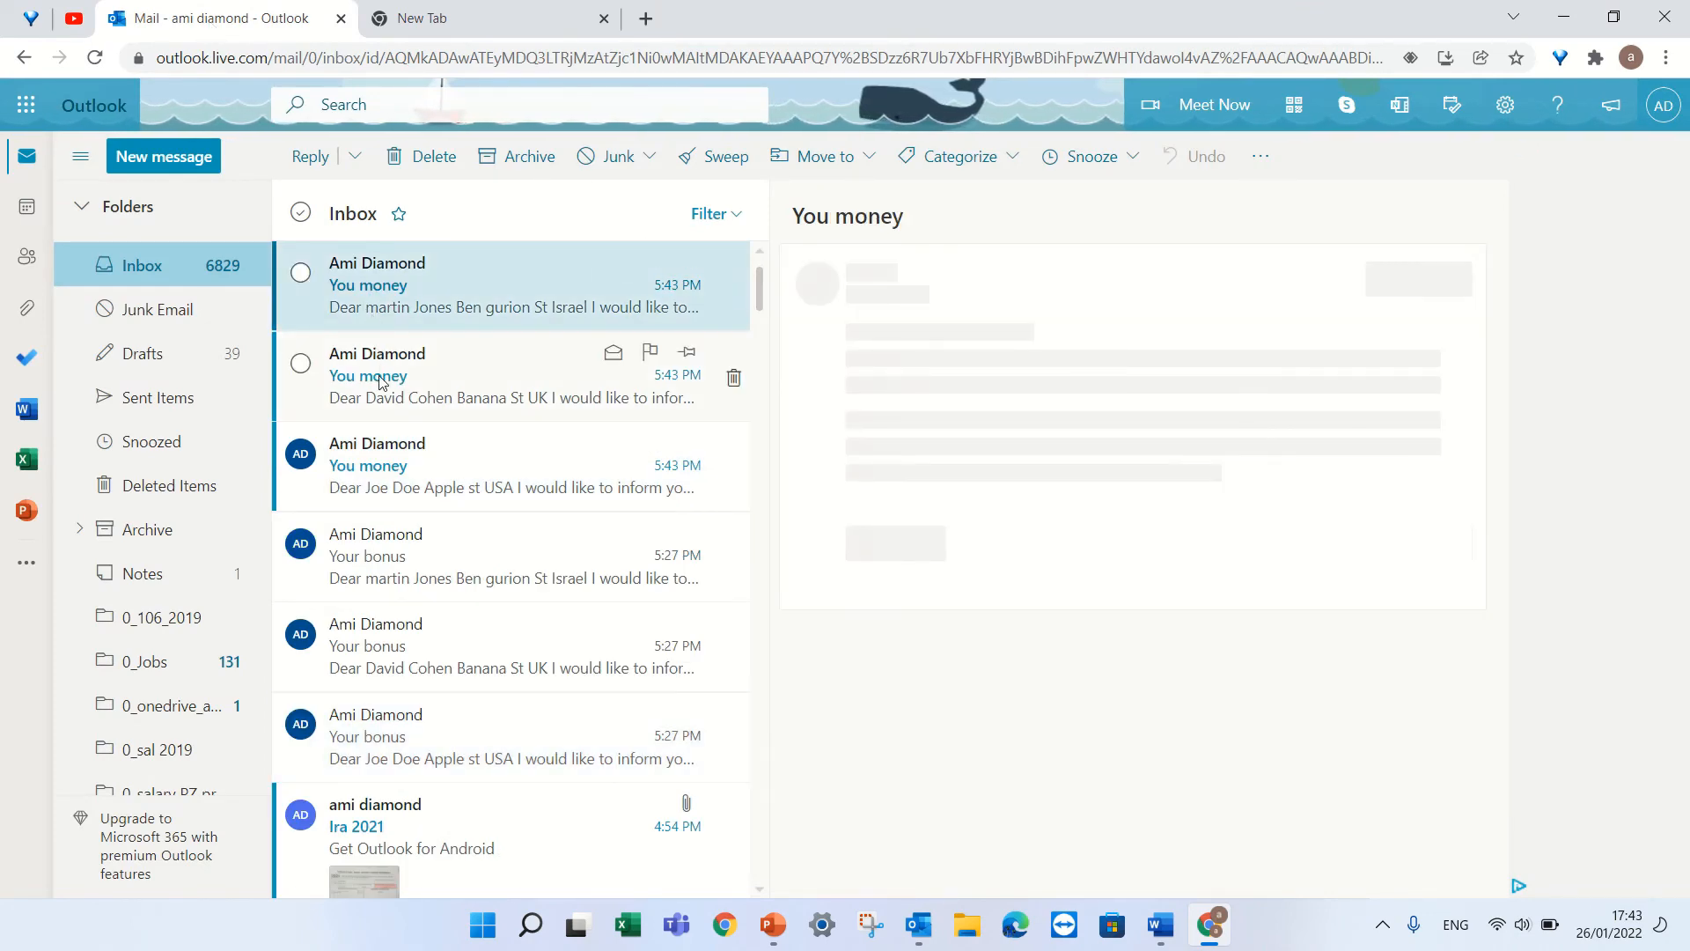
{"action": "left_click", "coordinate": [381, 376]}
{"action": "left_click", "coordinate": [379, 446]}
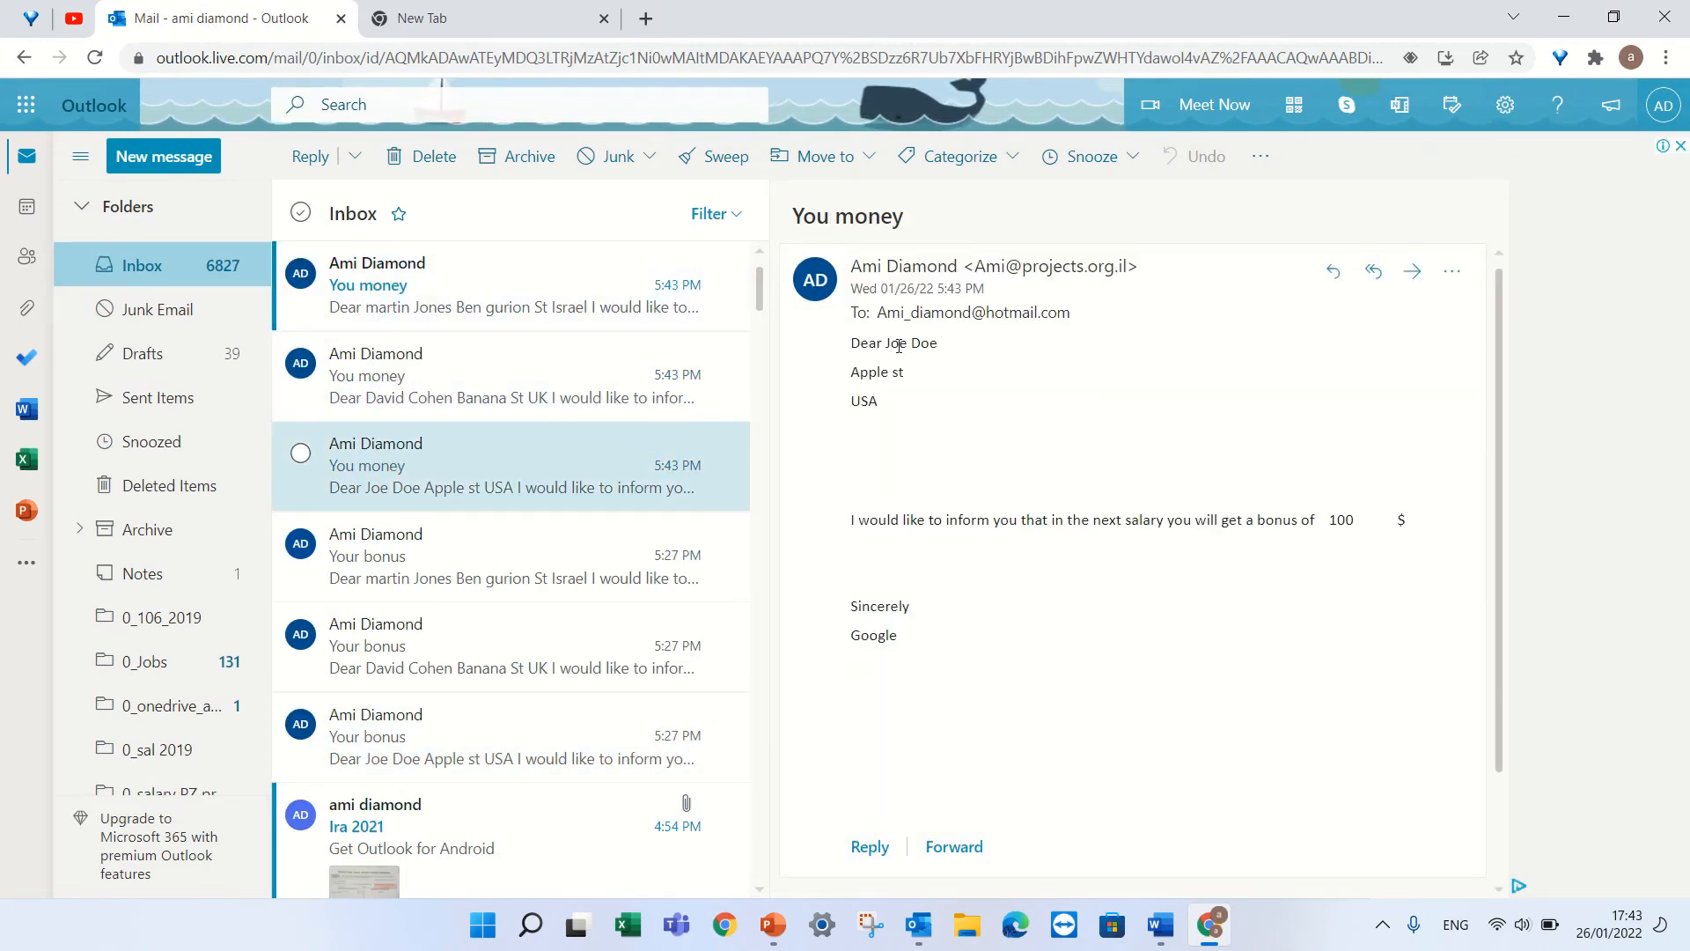
{"action": "left_click", "coordinate": [420, 408]}
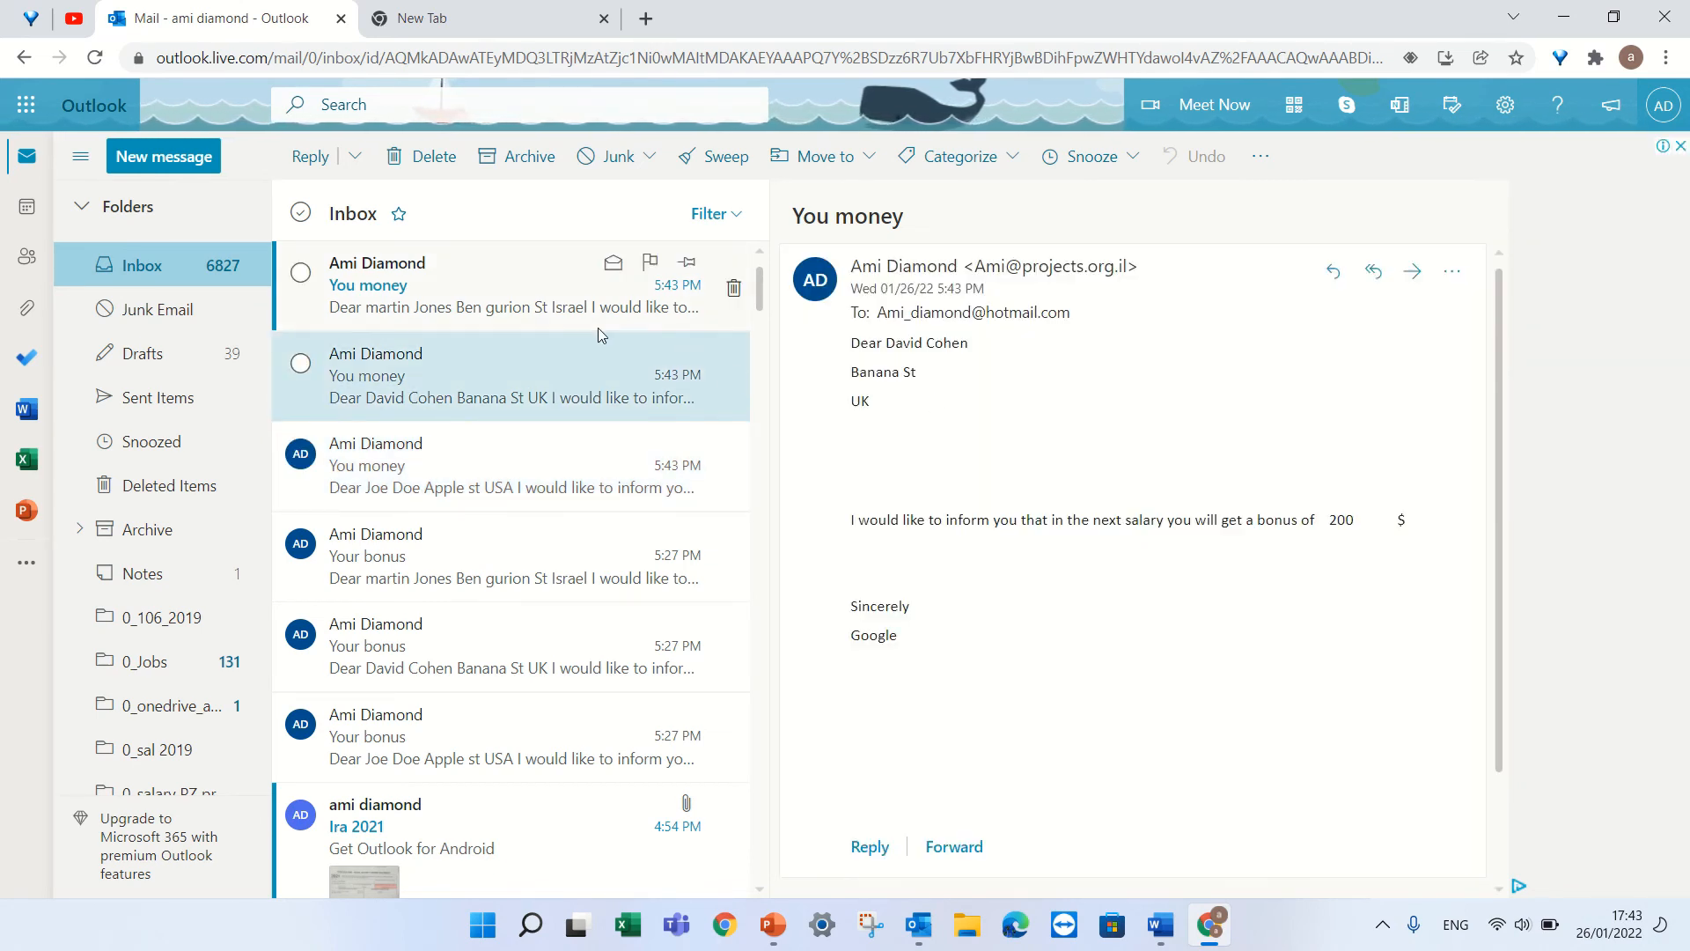
{"action": "left_click", "coordinate": [458, 268]}
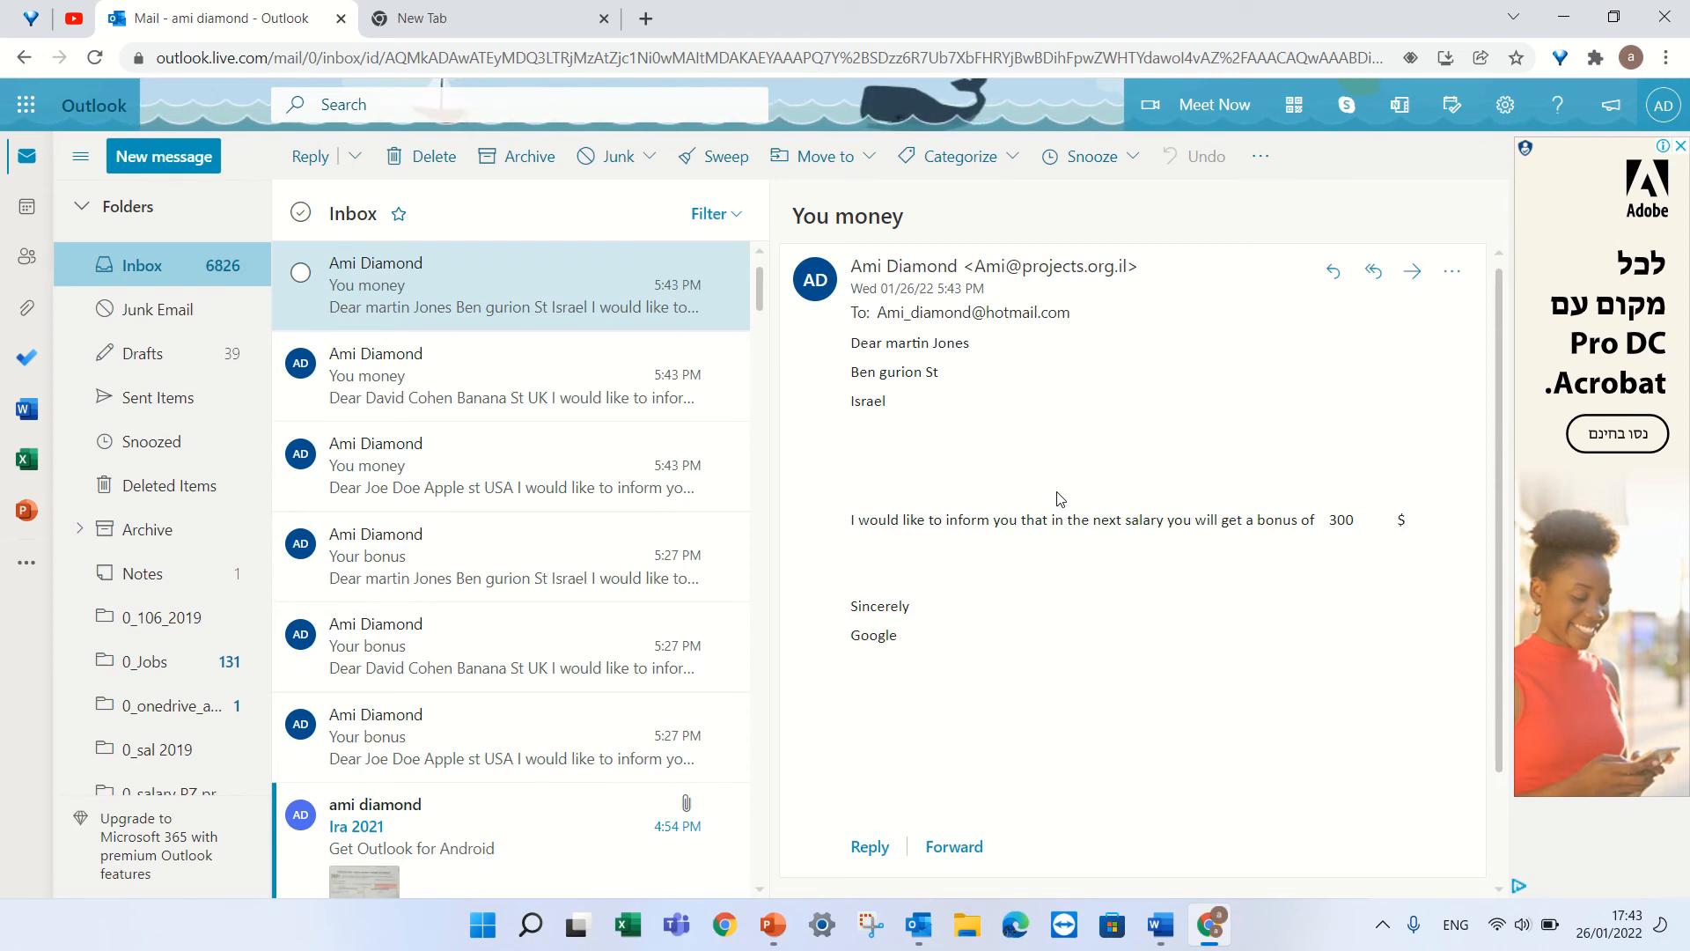
{"action": "left_click", "coordinate": [1564, 17]}
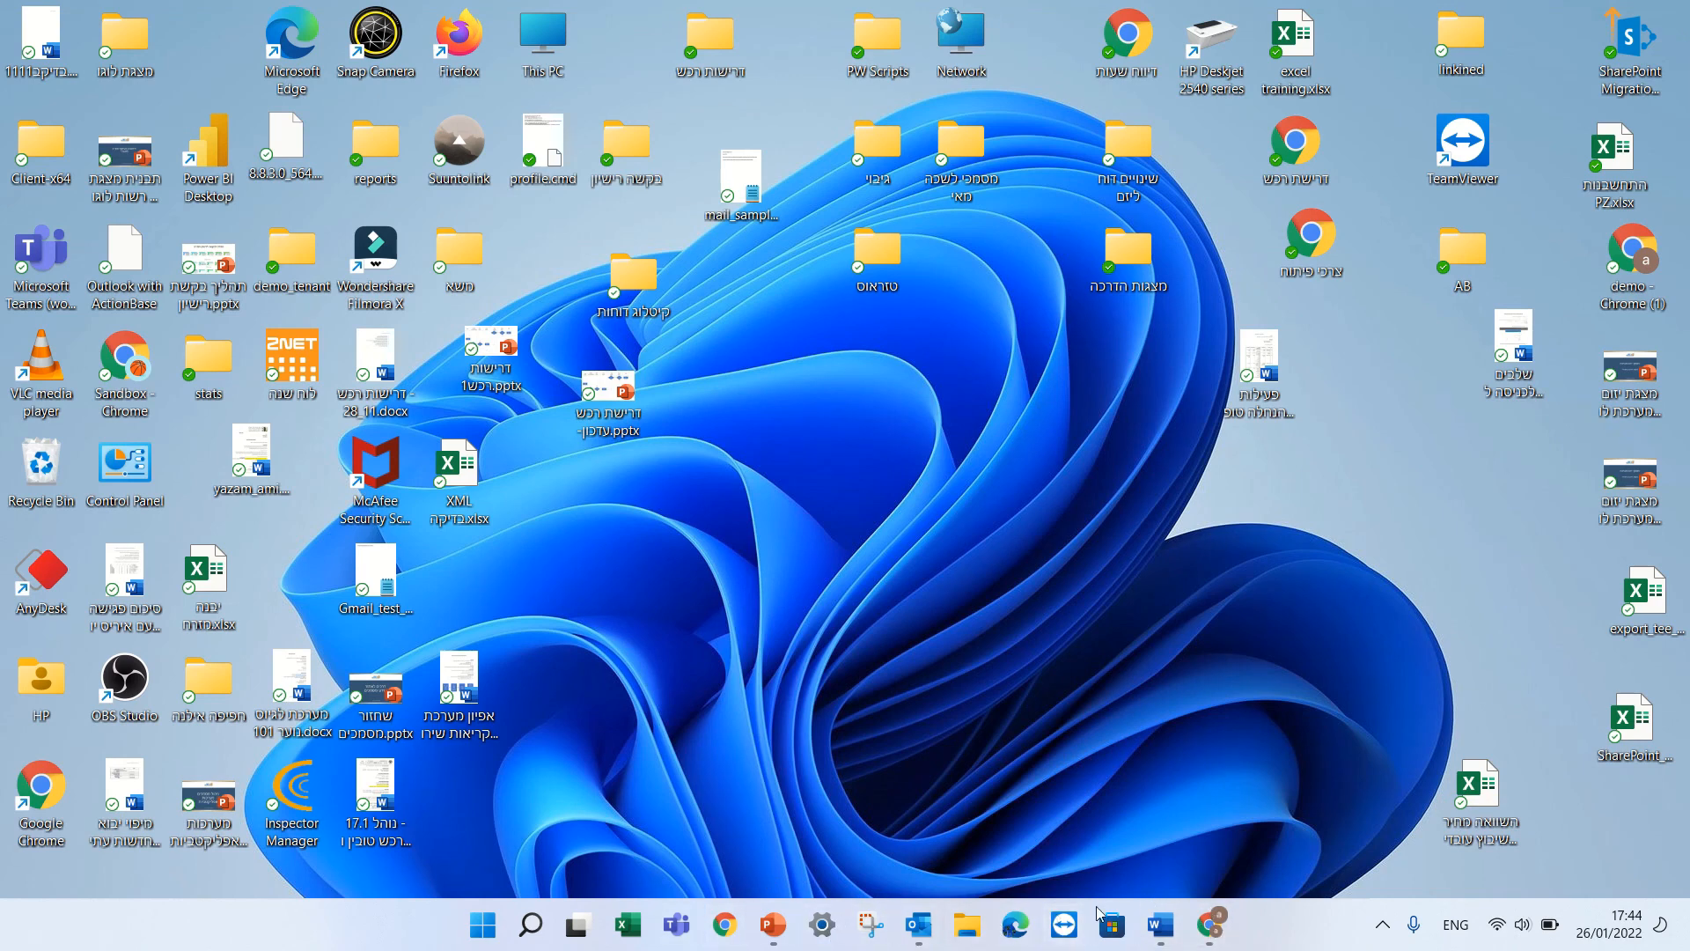
{"action": "mouse_move", "coordinate": [1160, 924]}
{"action": "left_click", "coordinate": [1230, 821]}
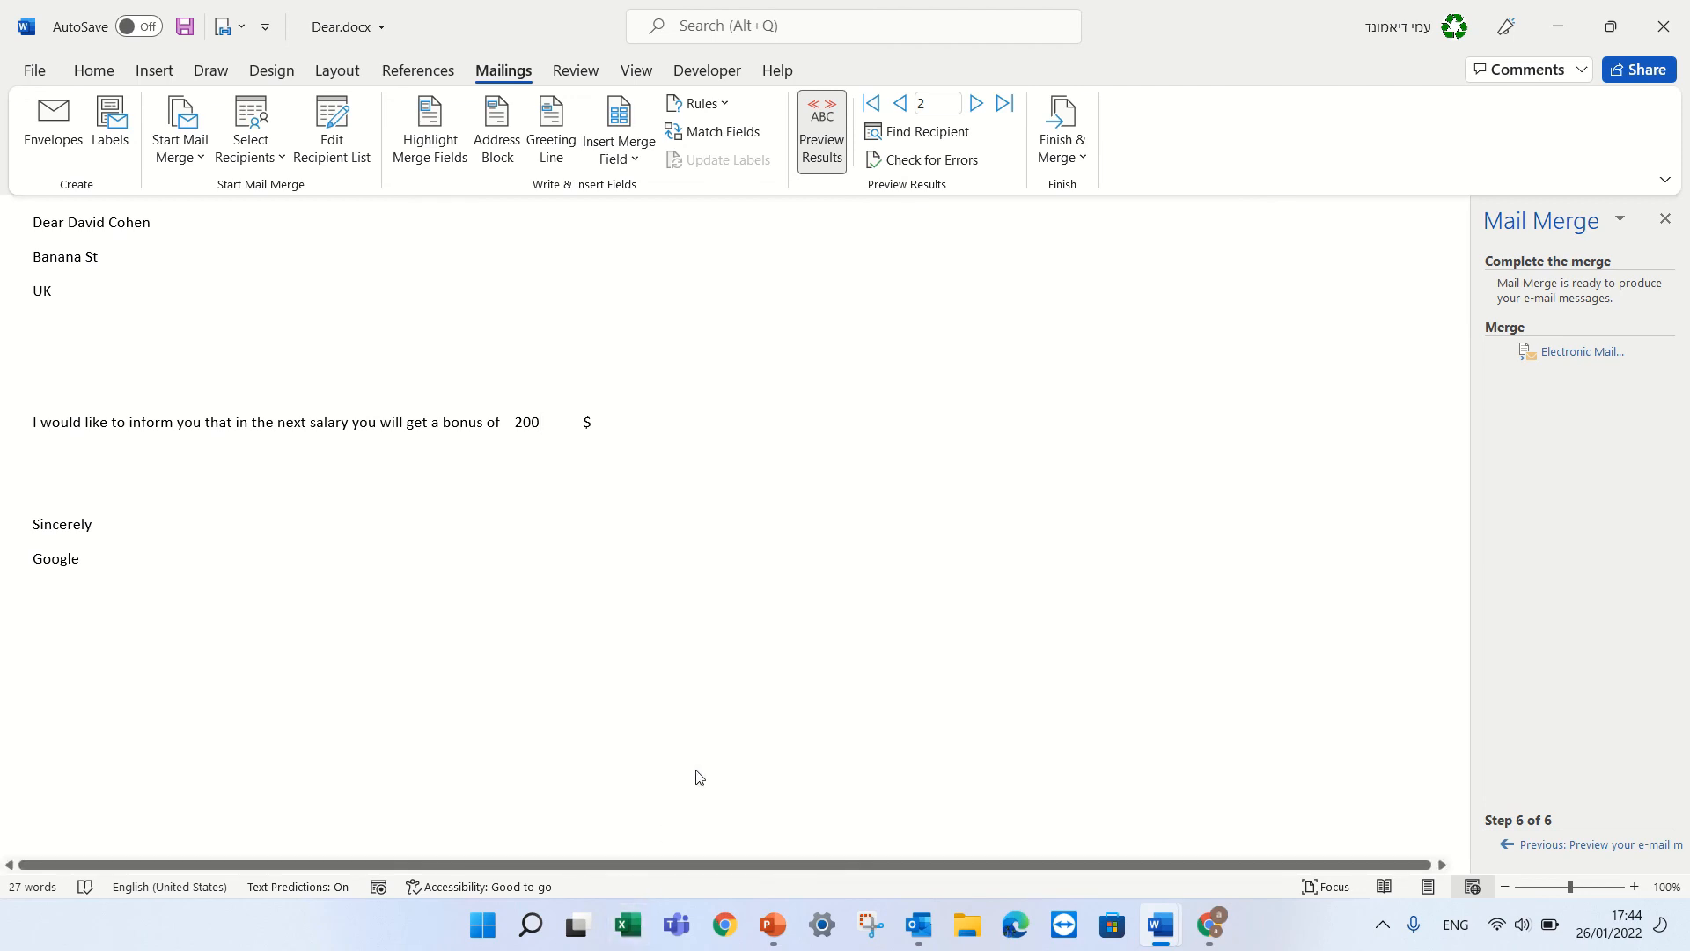
Step: Try to open contact.xlsx from Downloads in Excel
{"action": "left_click", "coordinate": [636, 929]}
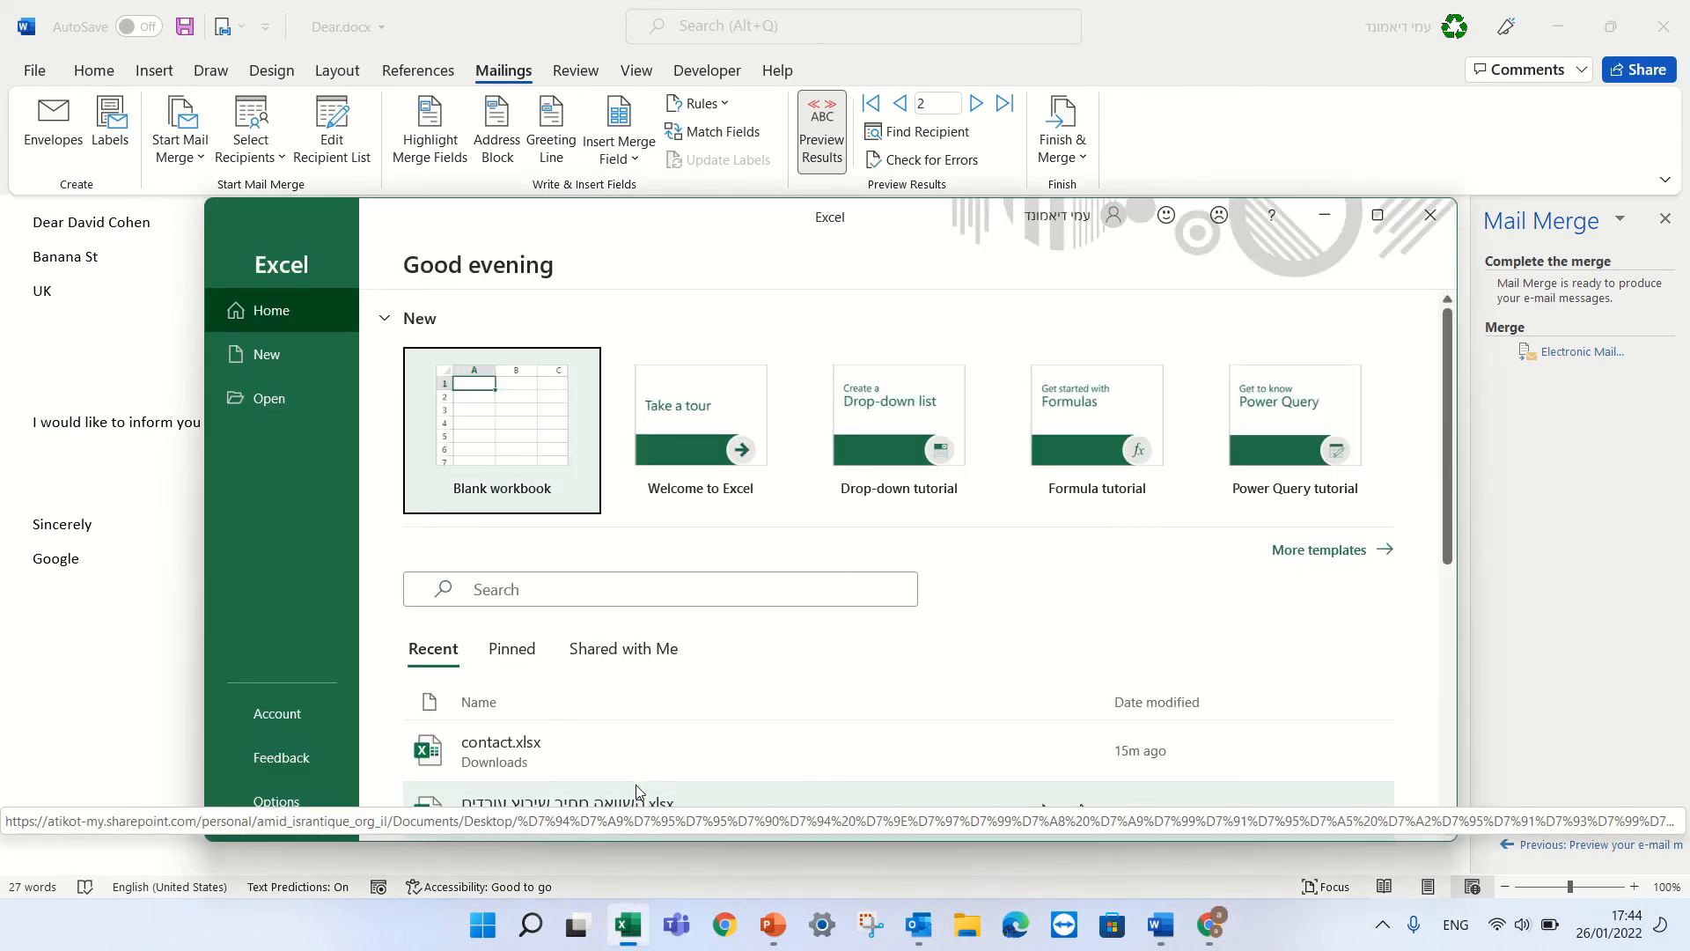
{"action": "left_click", "coordinate": [552, 757]}
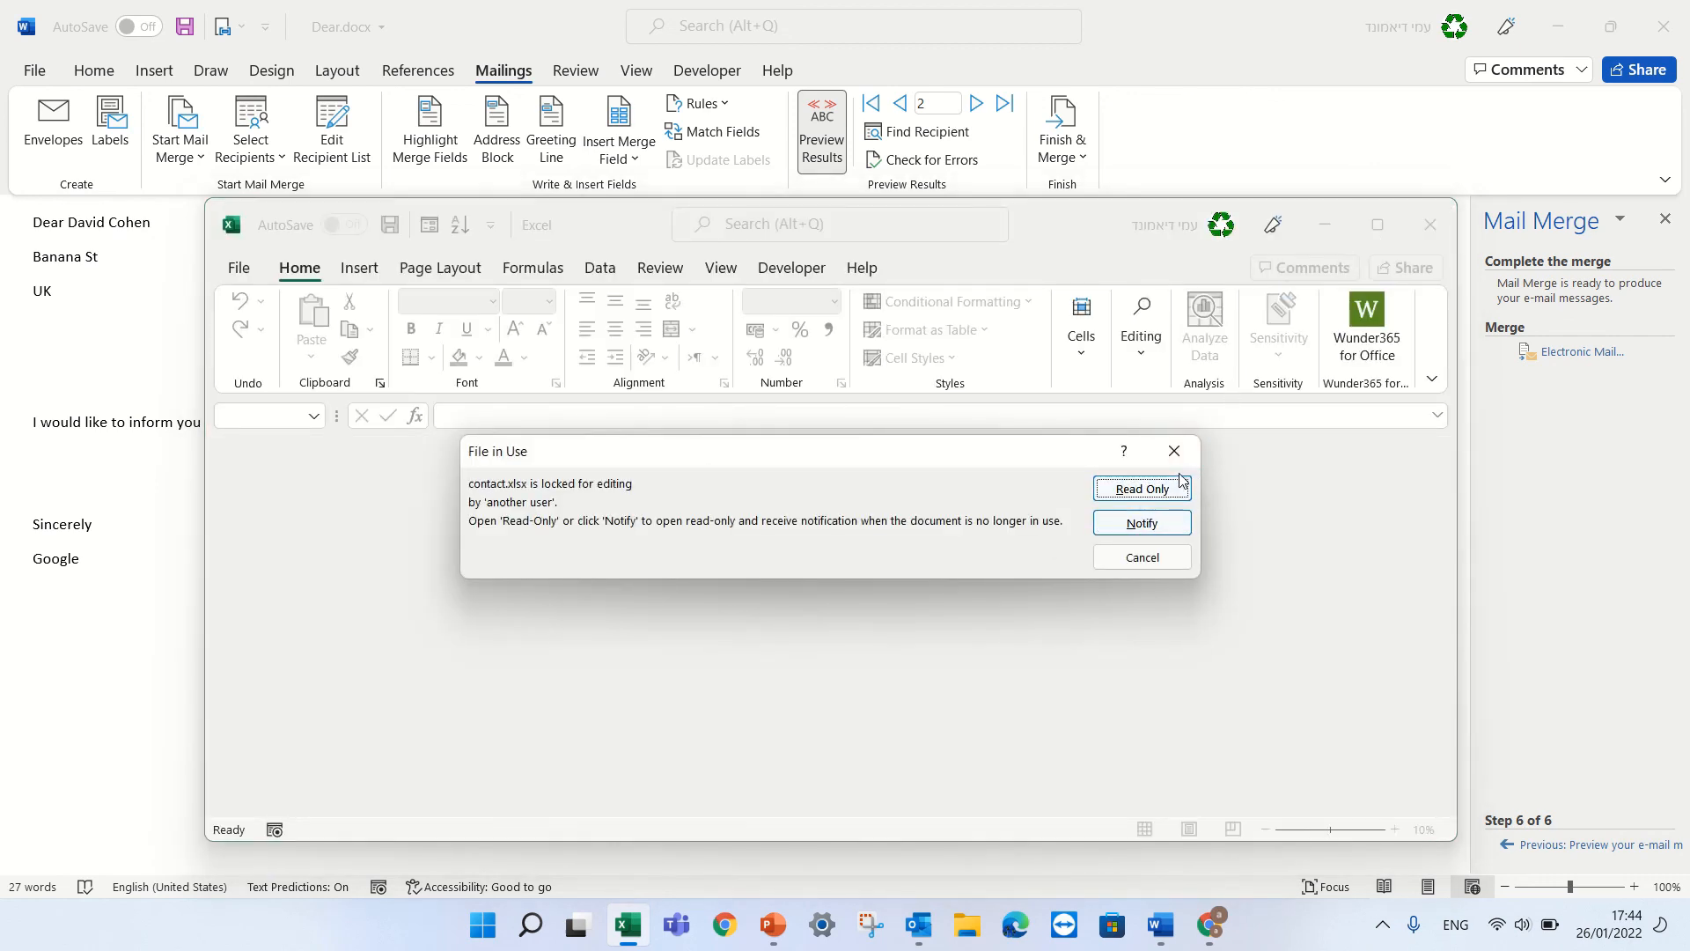
{"action": "left_click", "coordinate": [1174, 451]}
{"action": "left_click", "coordinate": [1324, 225]}
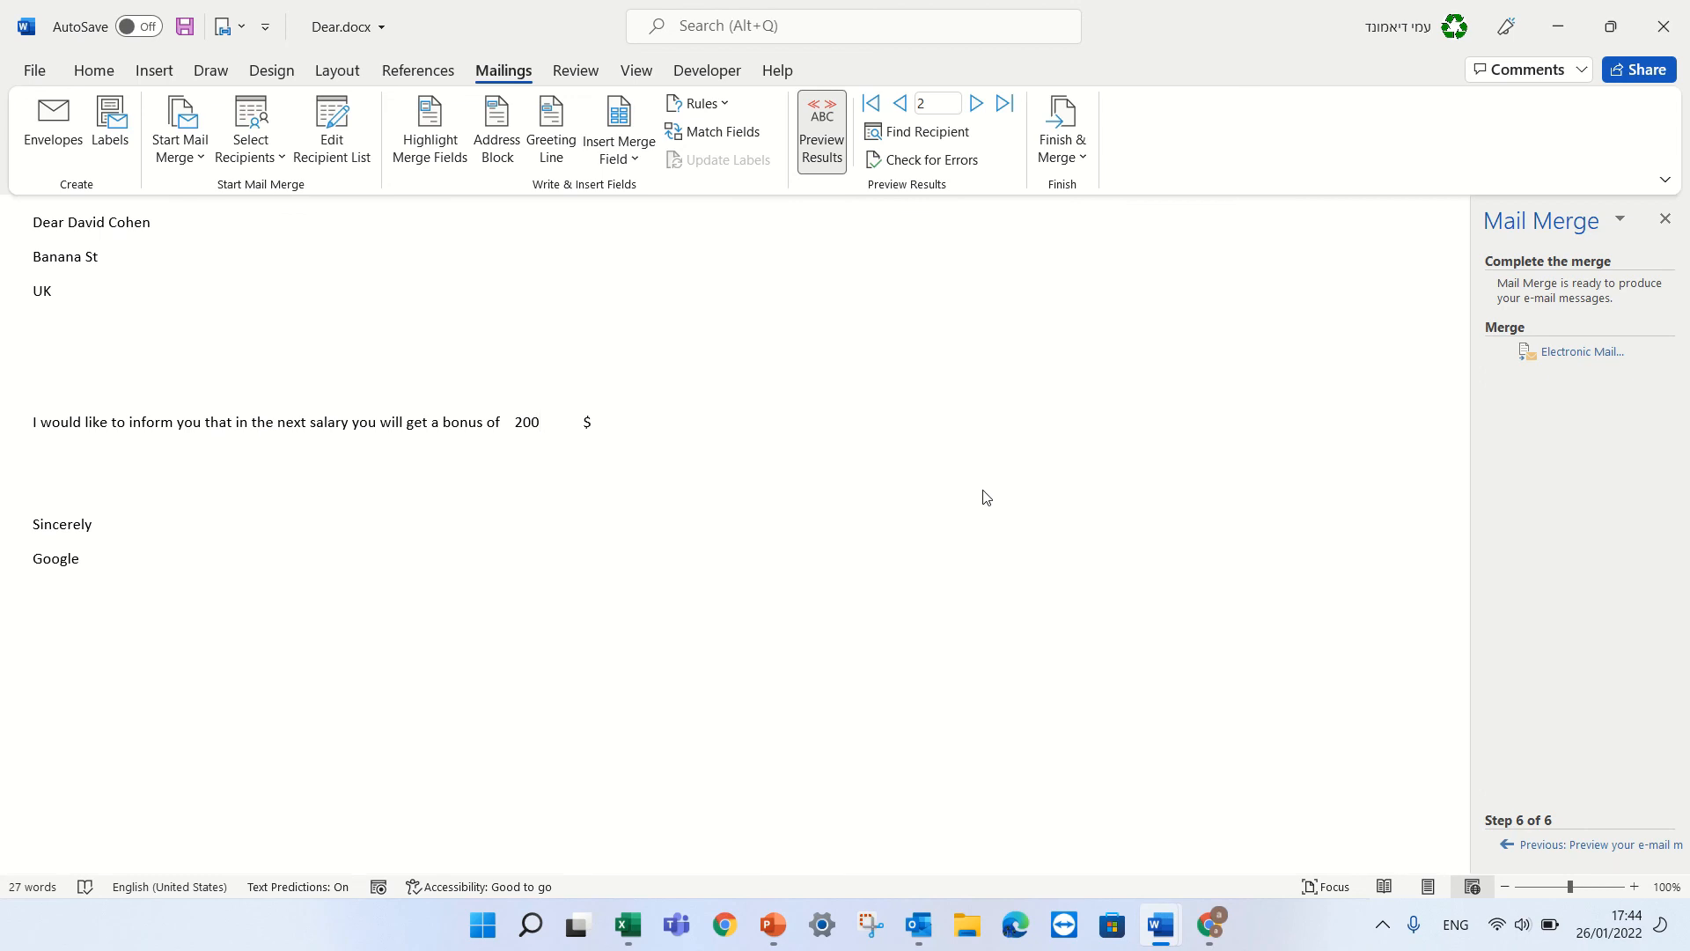
{"action": "mouse_move", "coordinate": [770, 4]}
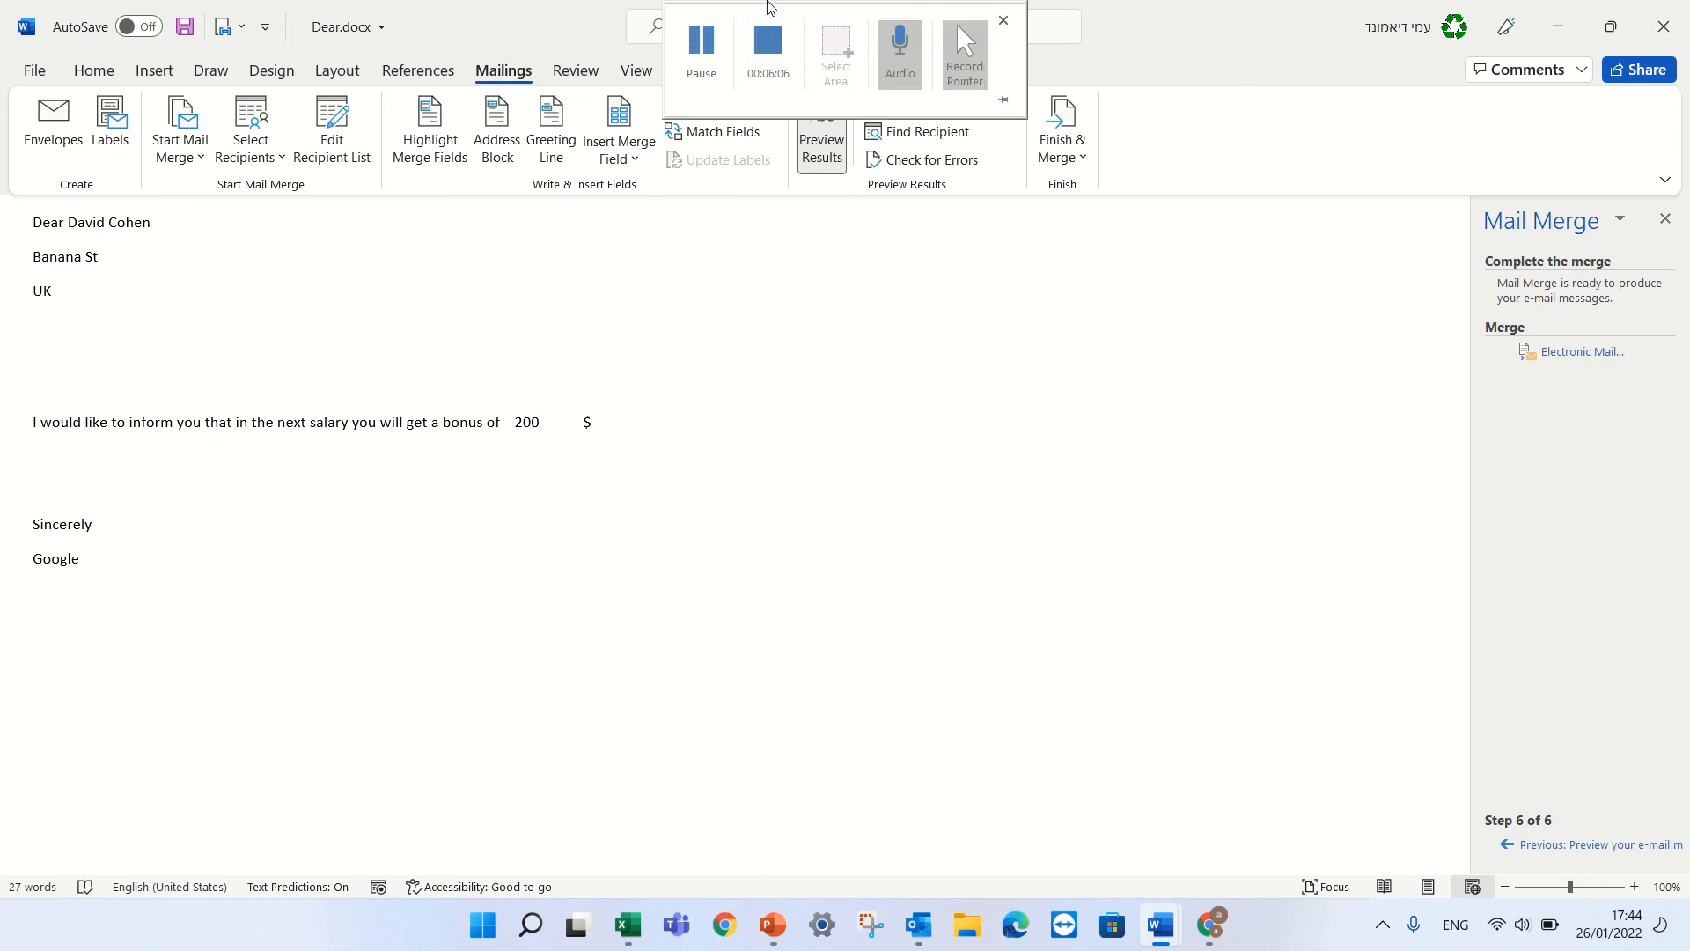